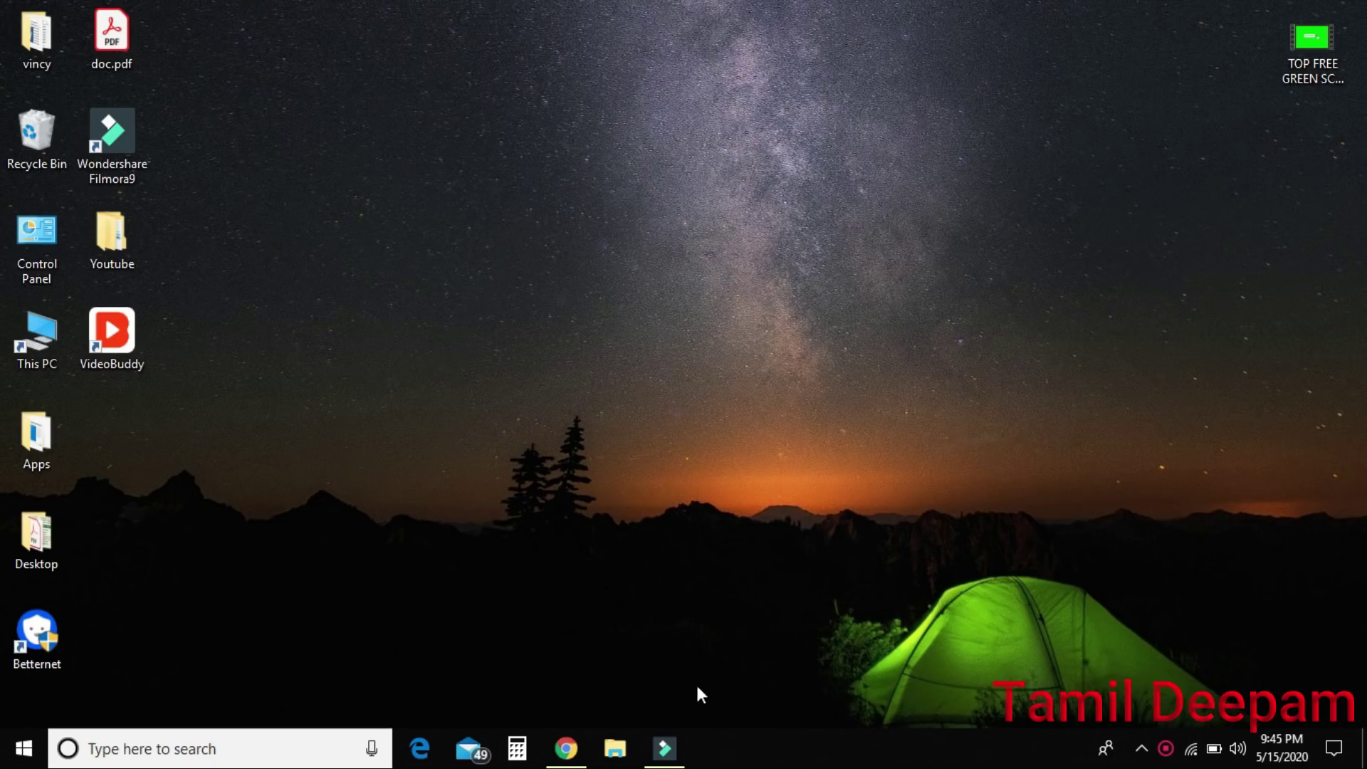
Search Google for 'sardar patel scholarship official website' and open the Buddy4Study scholarship page's eligibility details.
{"action": "left_click", "coordinate": [566, 748]}
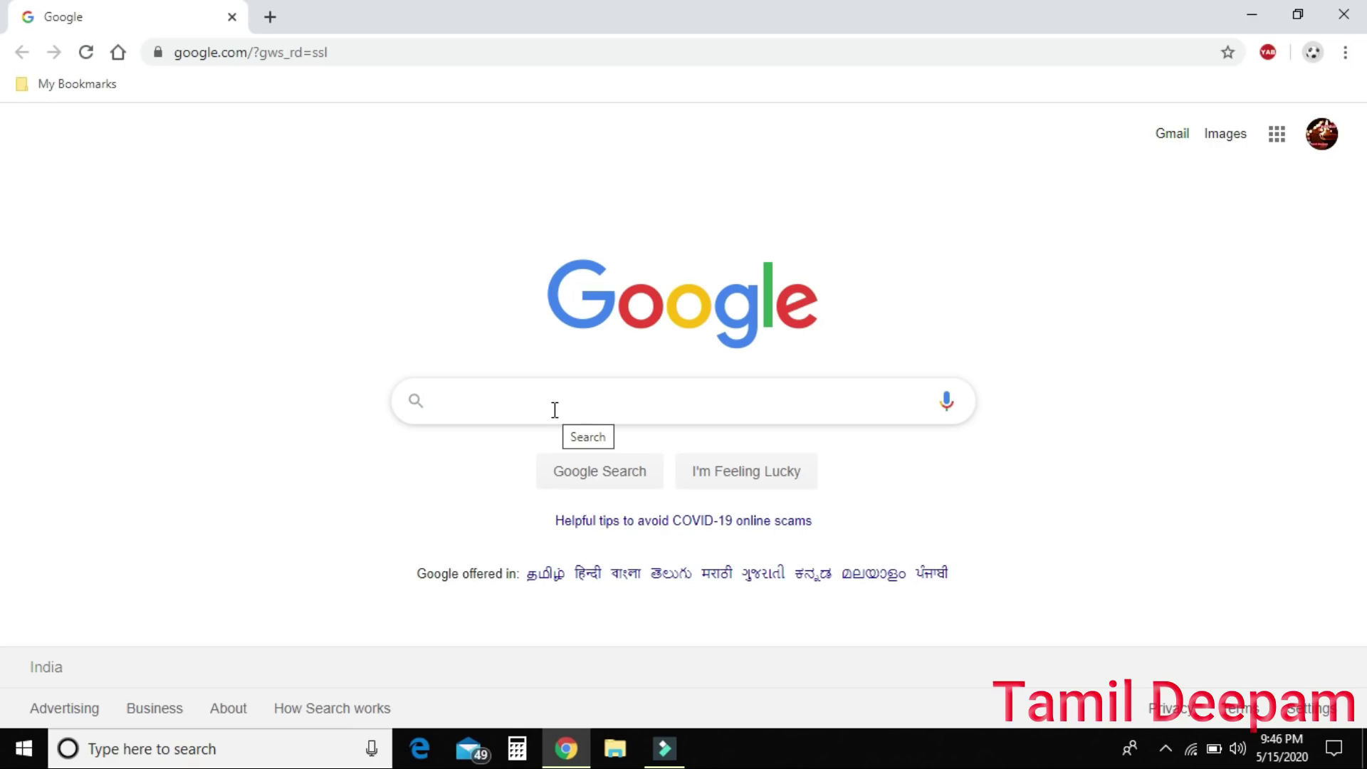
{"action": "left_click", "coordinate": [555, 410]}
{"action": "type", "text": "sa"}
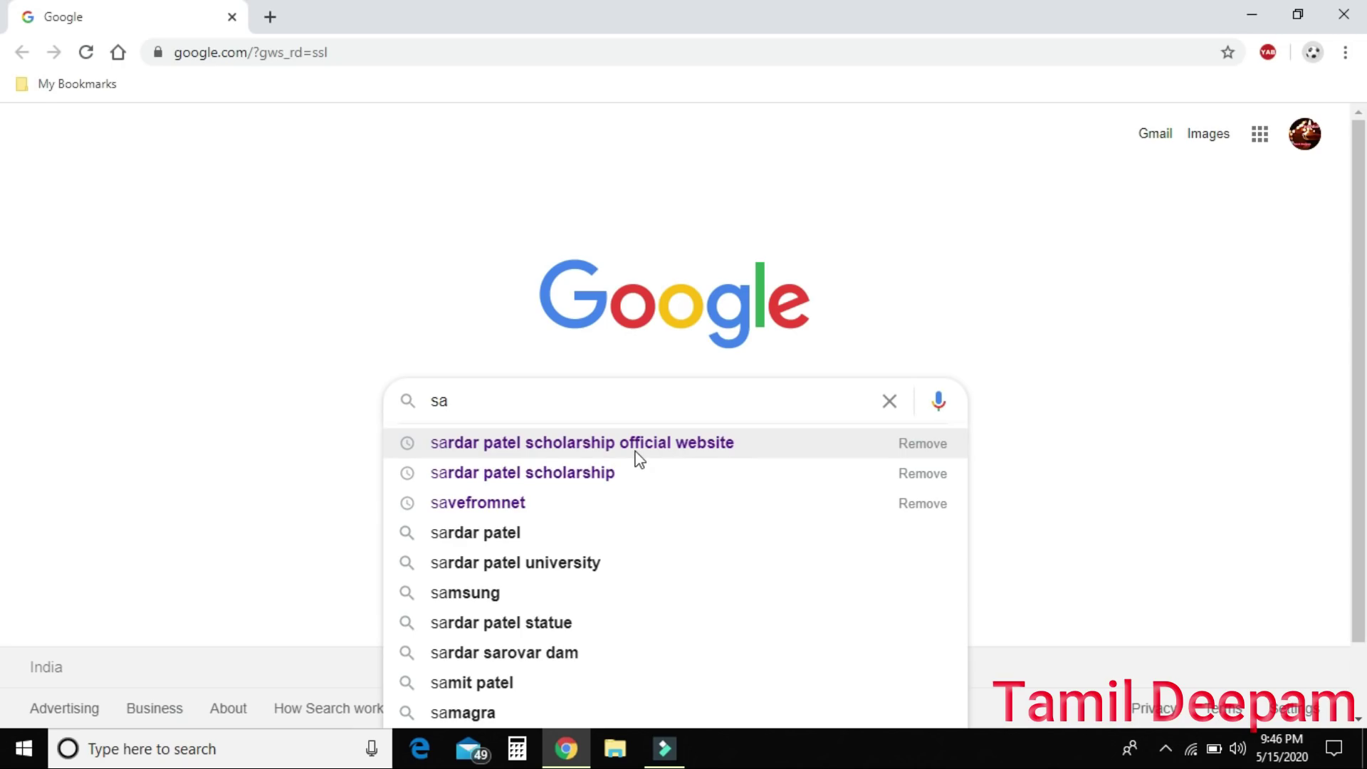
{"action": "left_click", "coordinate": [676, 450]}
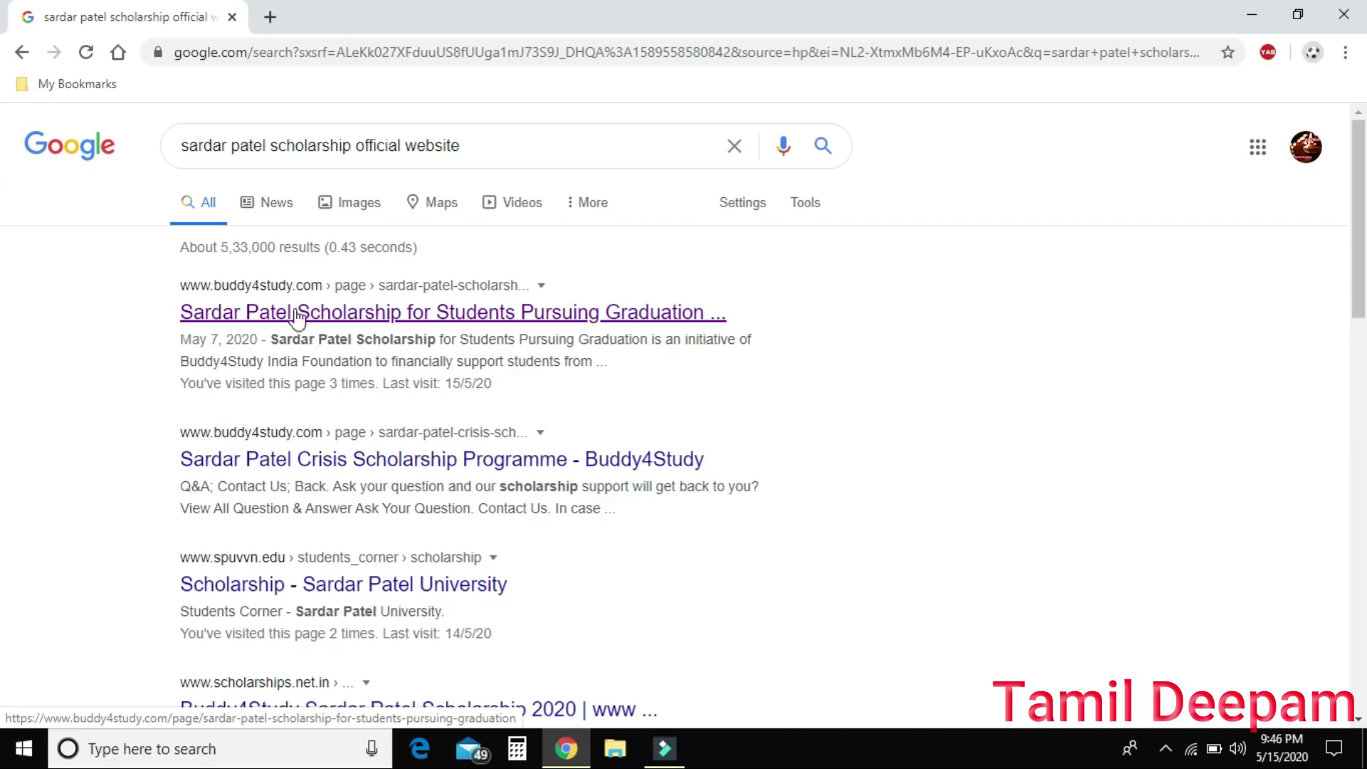
{"action": "left_click", "coordinate": [381, 312]}
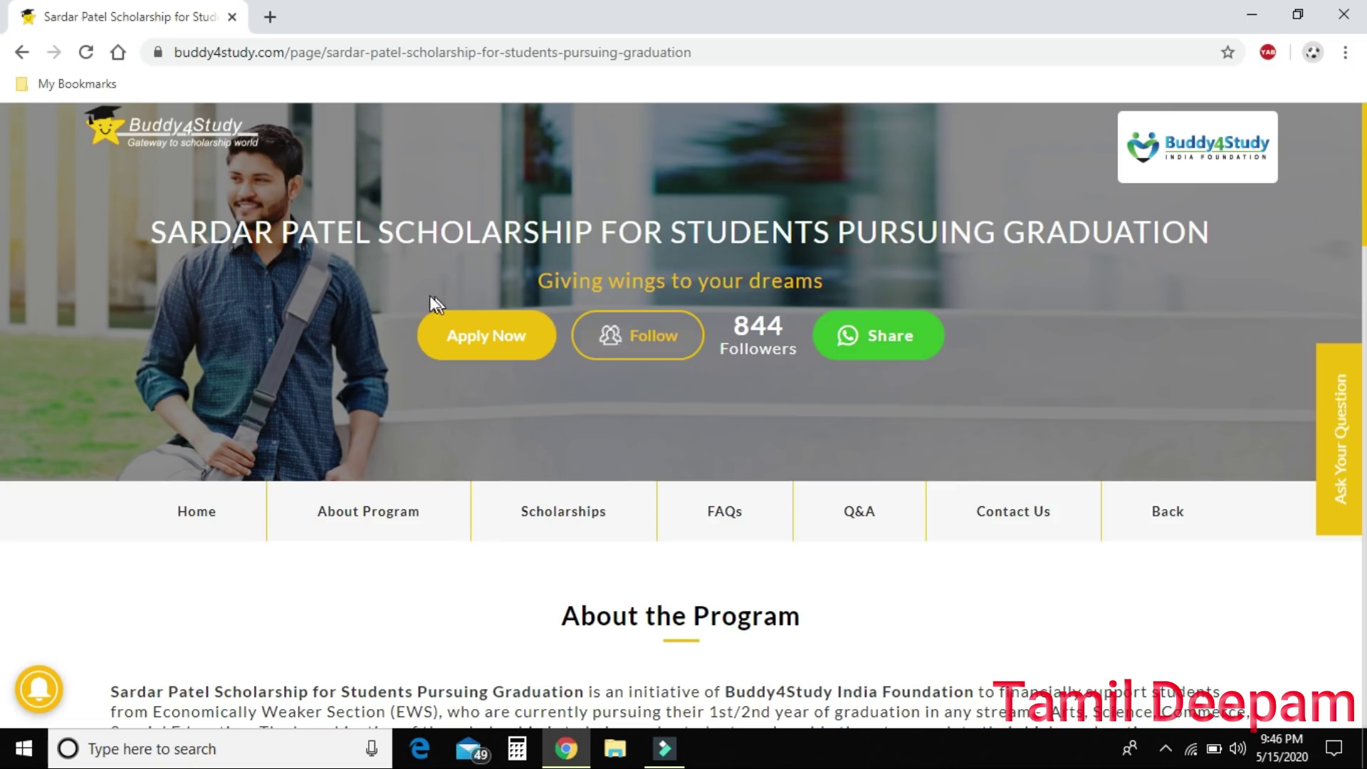
{"action": "left_click", "coordinate": [496, 341]}
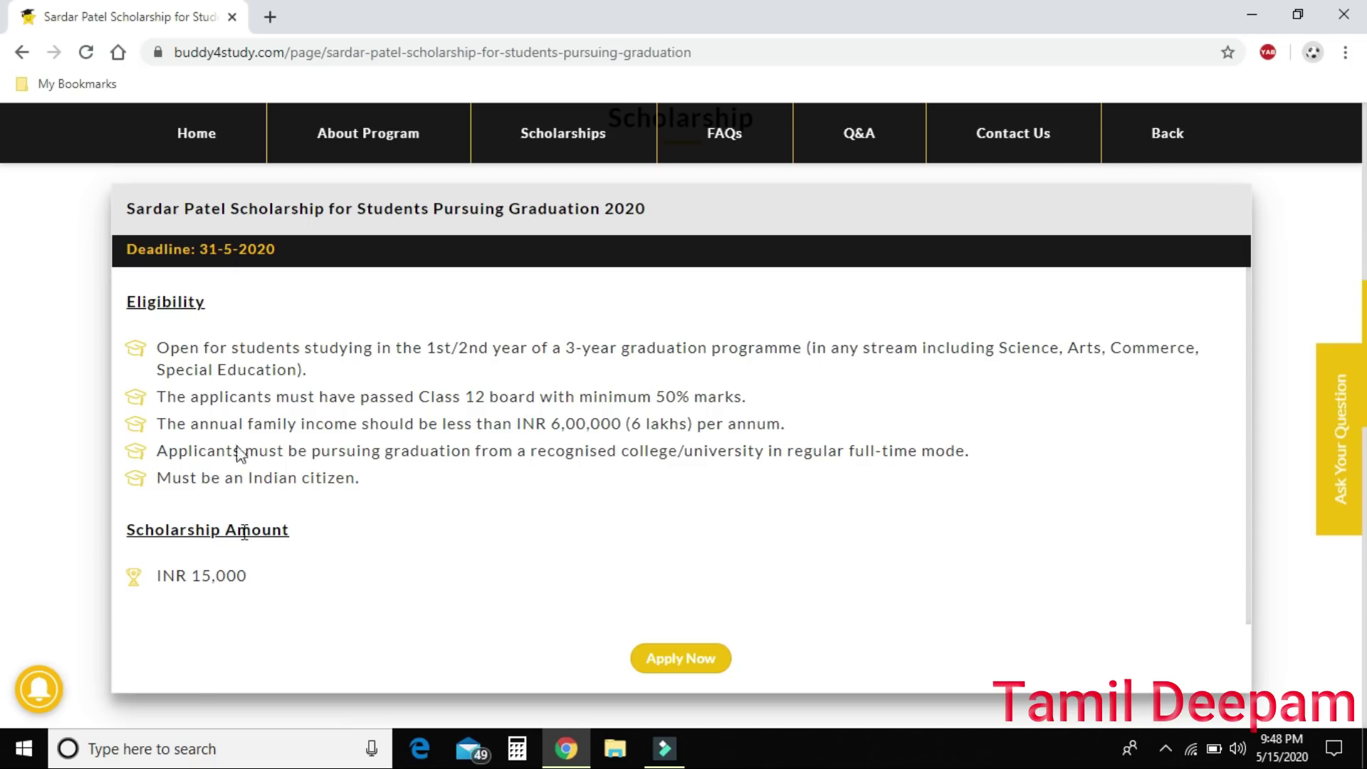
Choose Apply Now, switch to Register, and enter the applicant's first name and mobile number.
{"action": "left_click", "coordinate": [689, 657]}
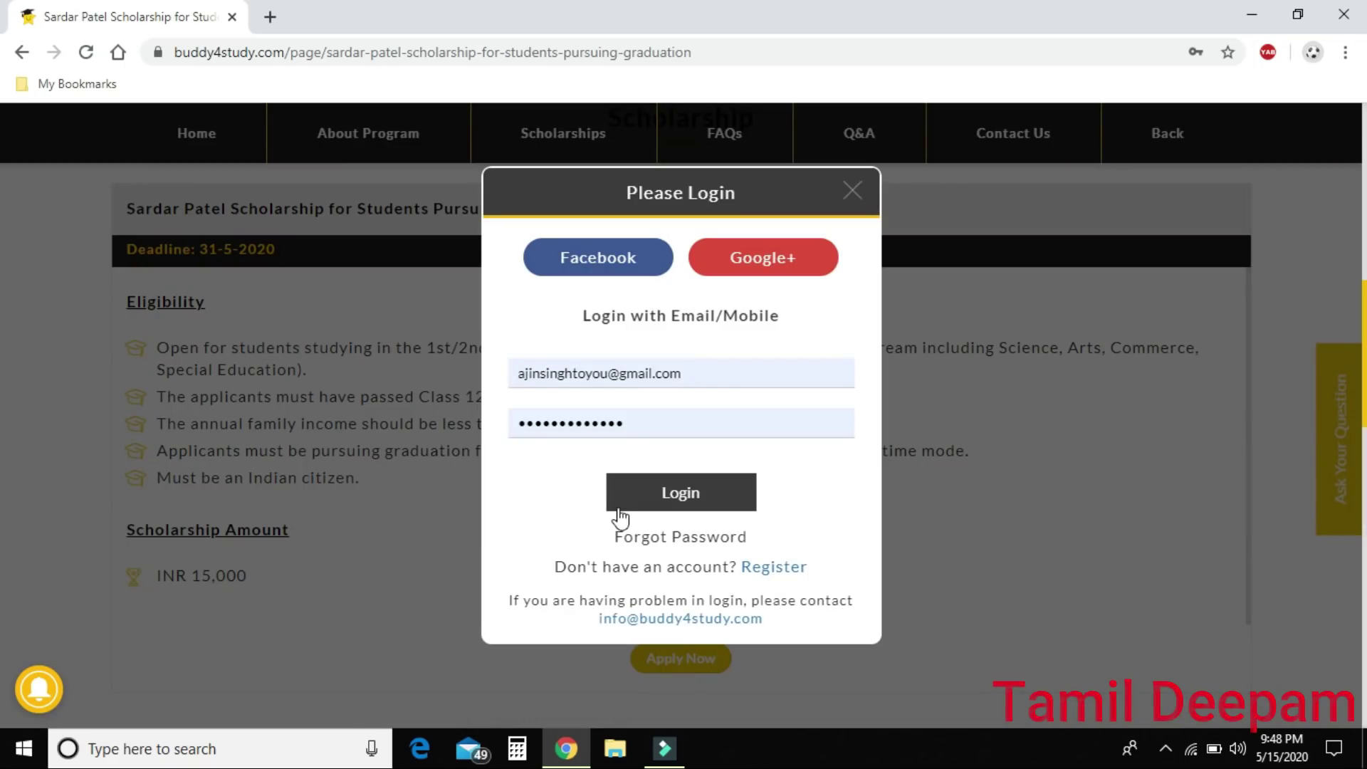
{"action": "left_click", "coordinate": [765, 567]}
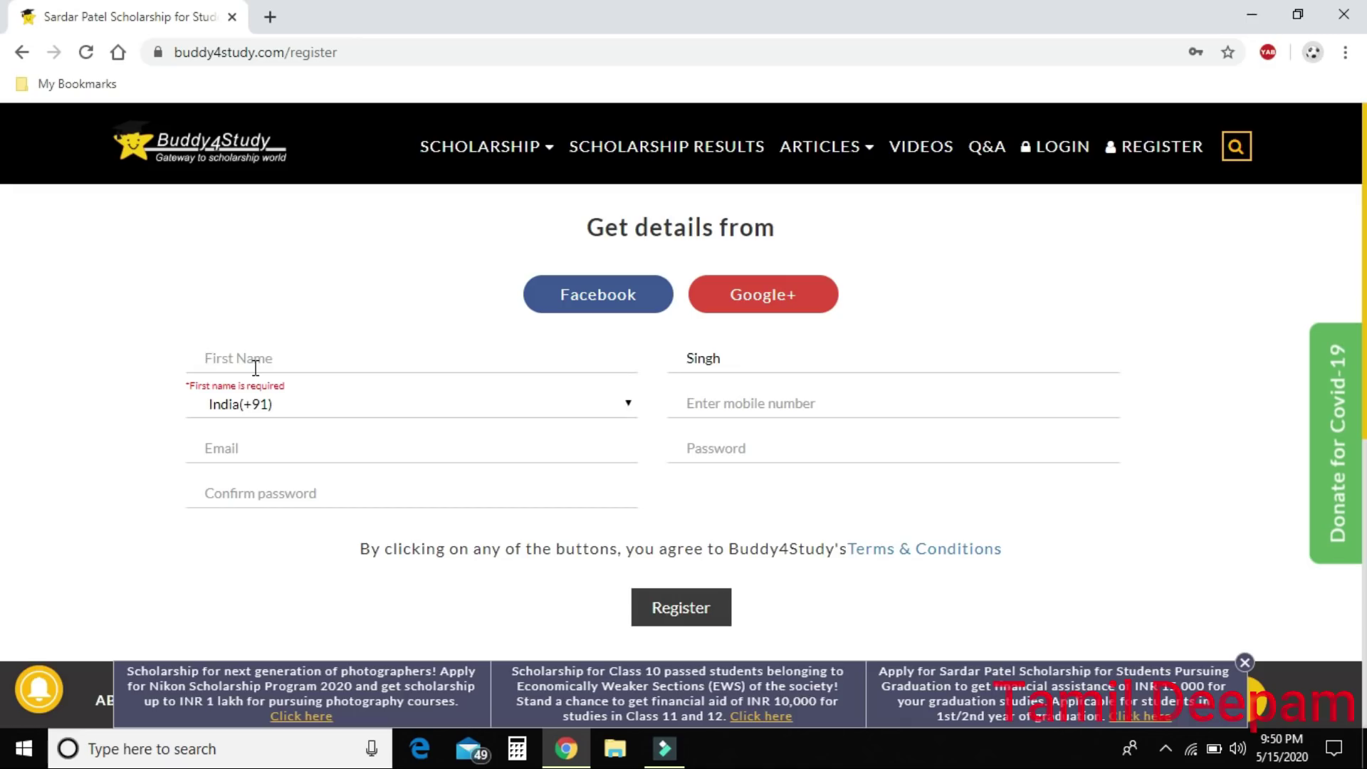
{"action": "type", "text": "Ajin"}
{"action": "left_click", "coordinate": [786, 398]}
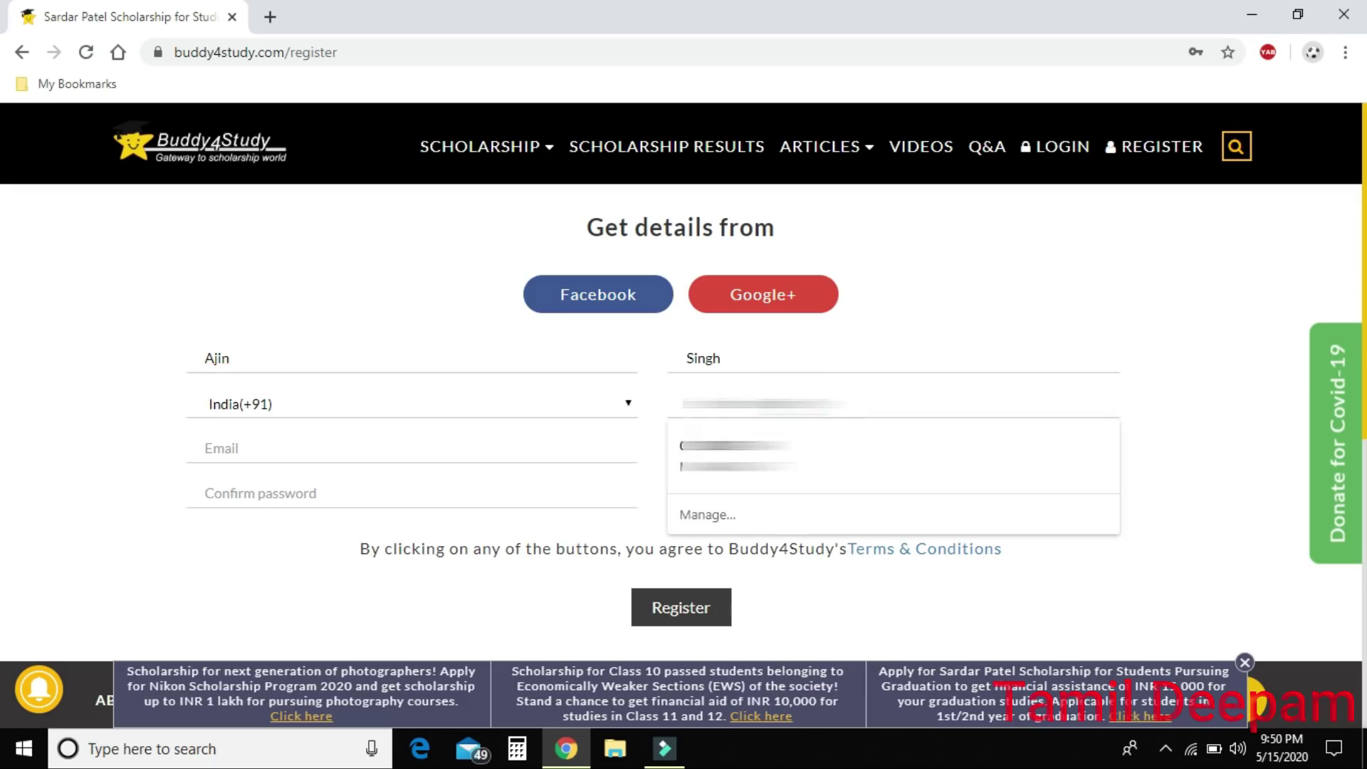
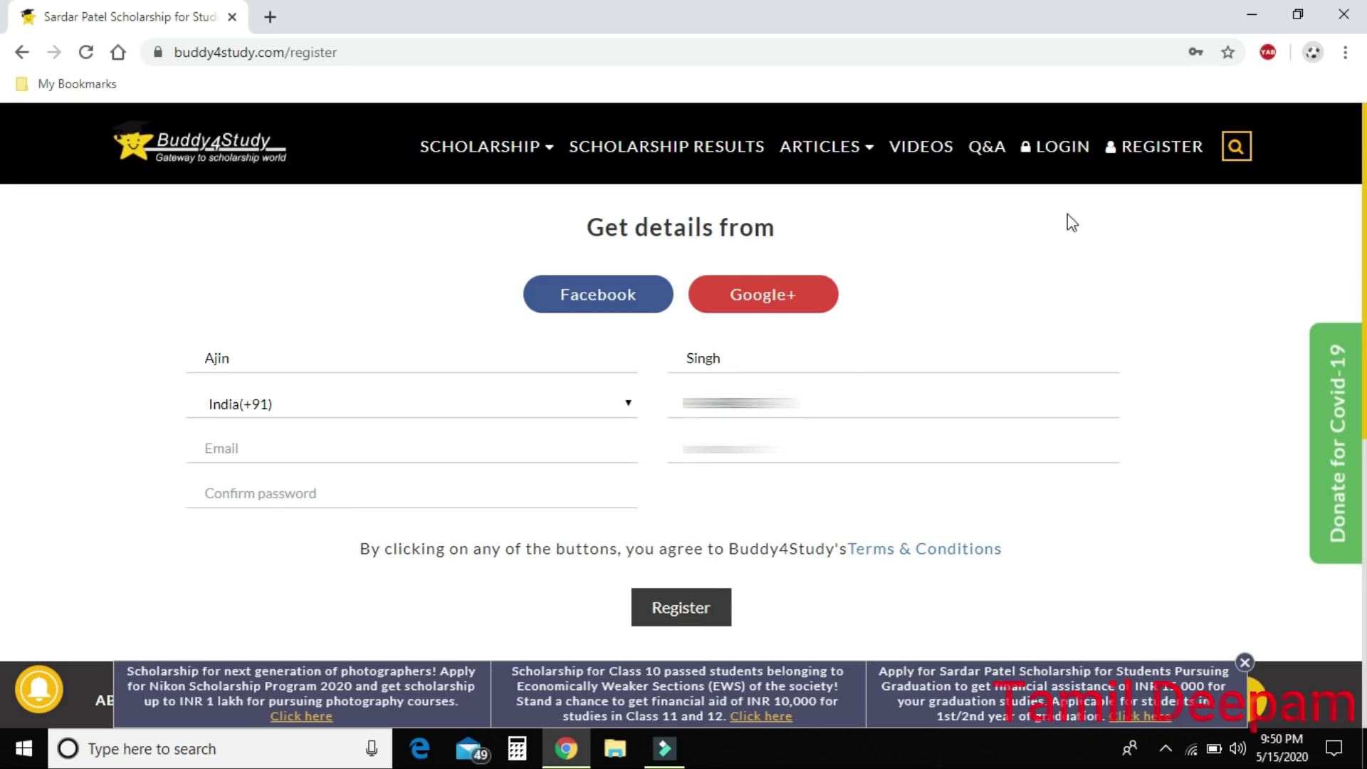
Log in with the saved credentials, dismiss the success message, and scroll to Start Application.
{"action": "left_click", "coordinate": [1049, 139]}
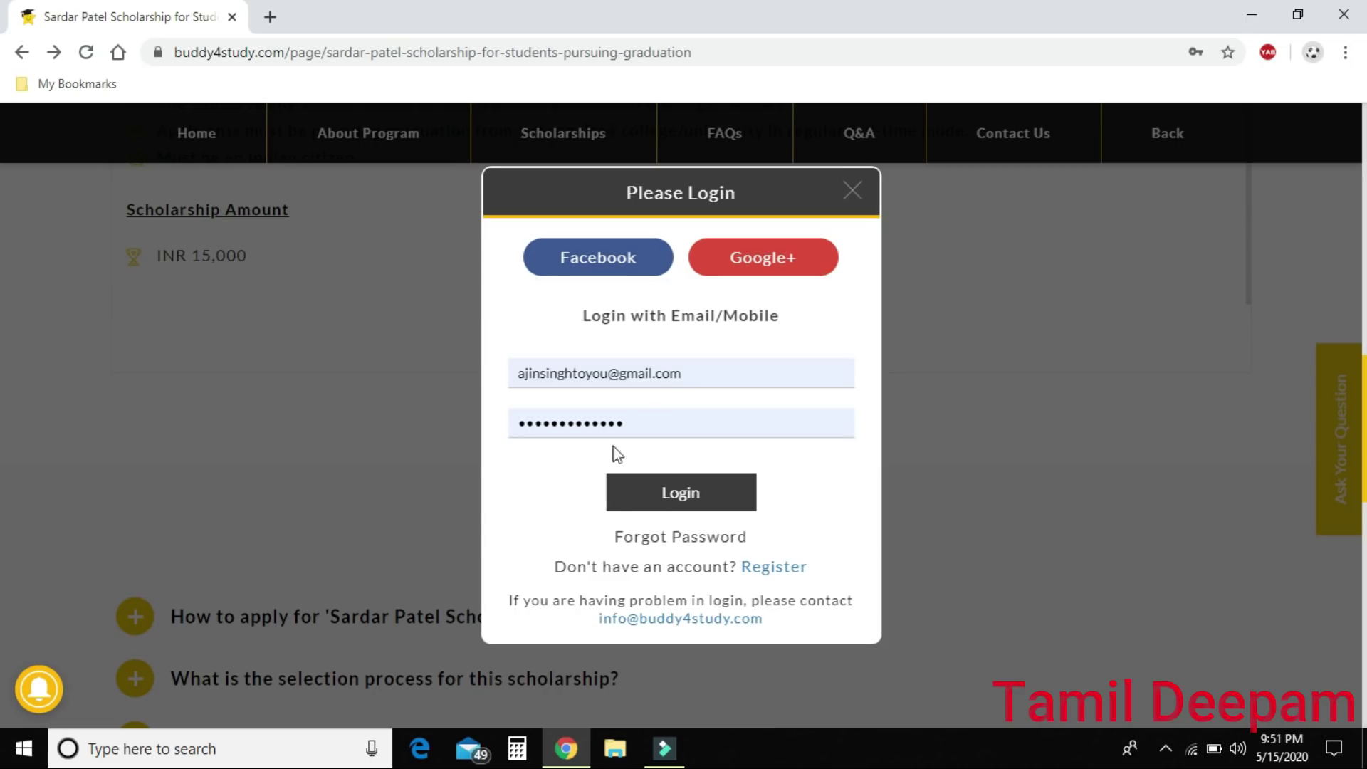
{"action": "left_click", "coordinate": [682, 492]}
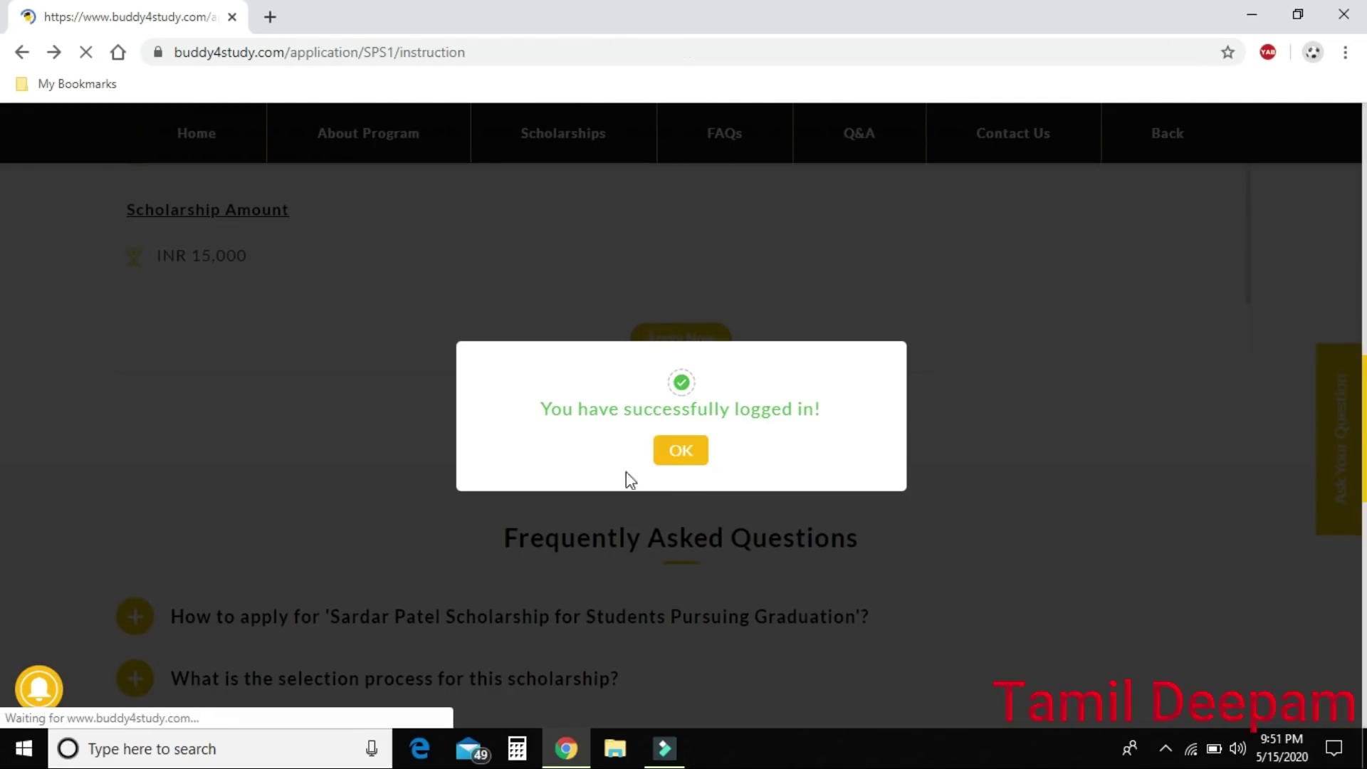
{"action": "left_click", "coordinate": [687, 449]}
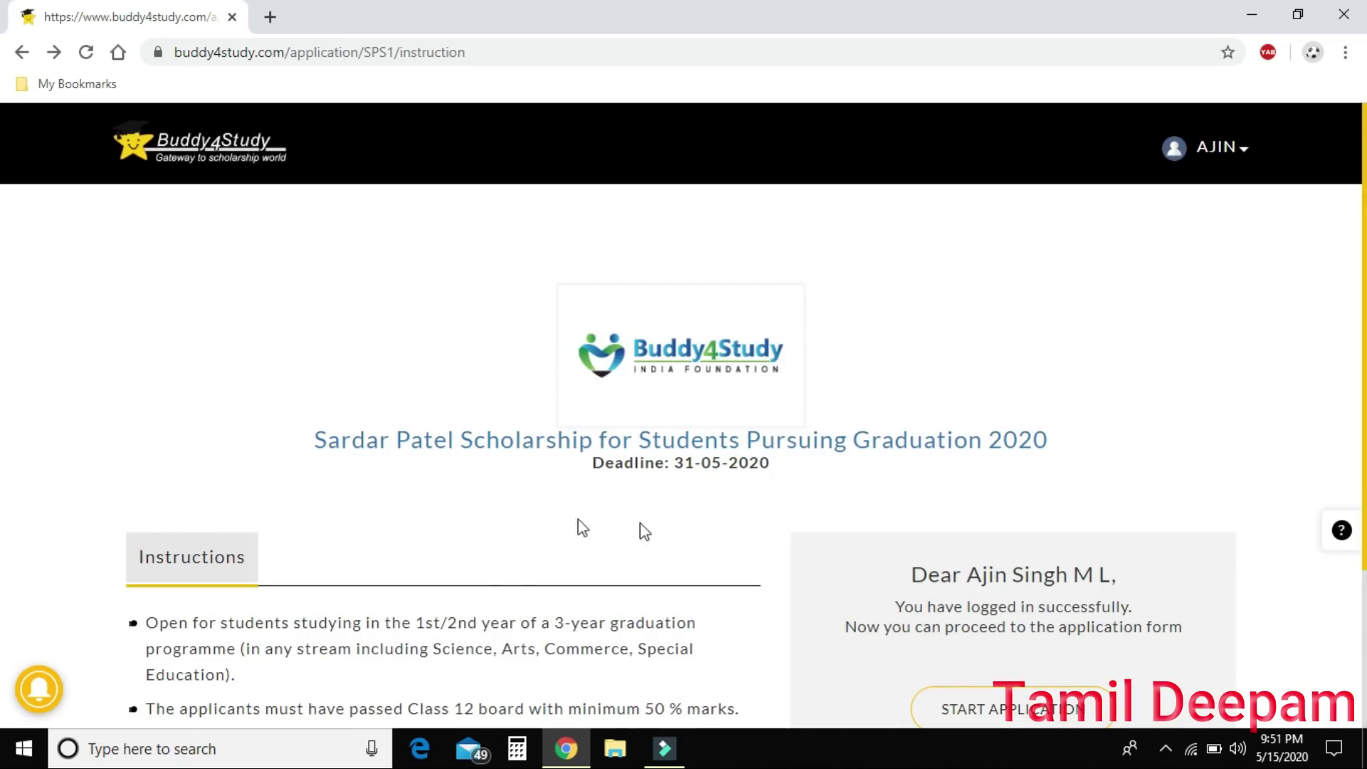
{"action": "scroll", "coordinate": [1065, 314], "scroll_direction": "down", "scroll_amount": 3}
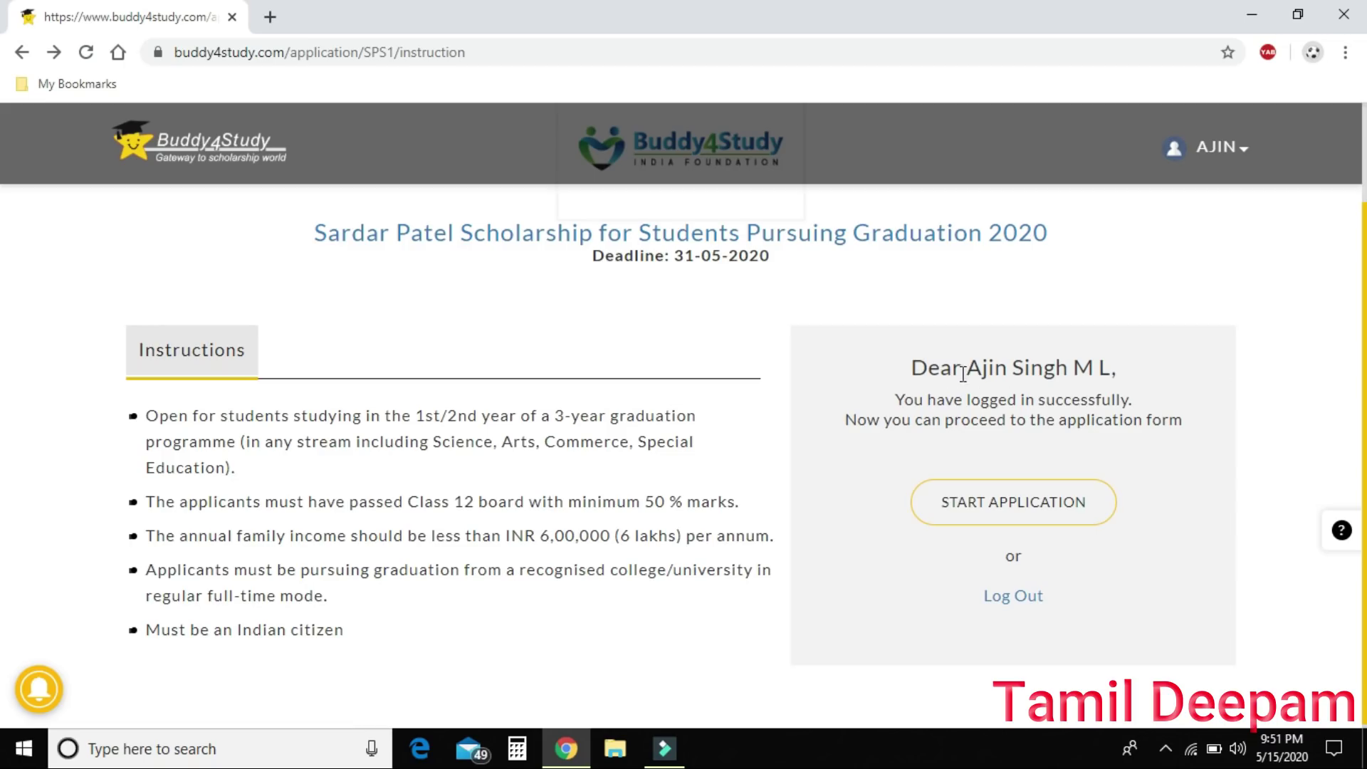
Start the application form and enter an alternate mobile number and the date of birth.
{"action": "left_click", "coordinate": [997, 513]}
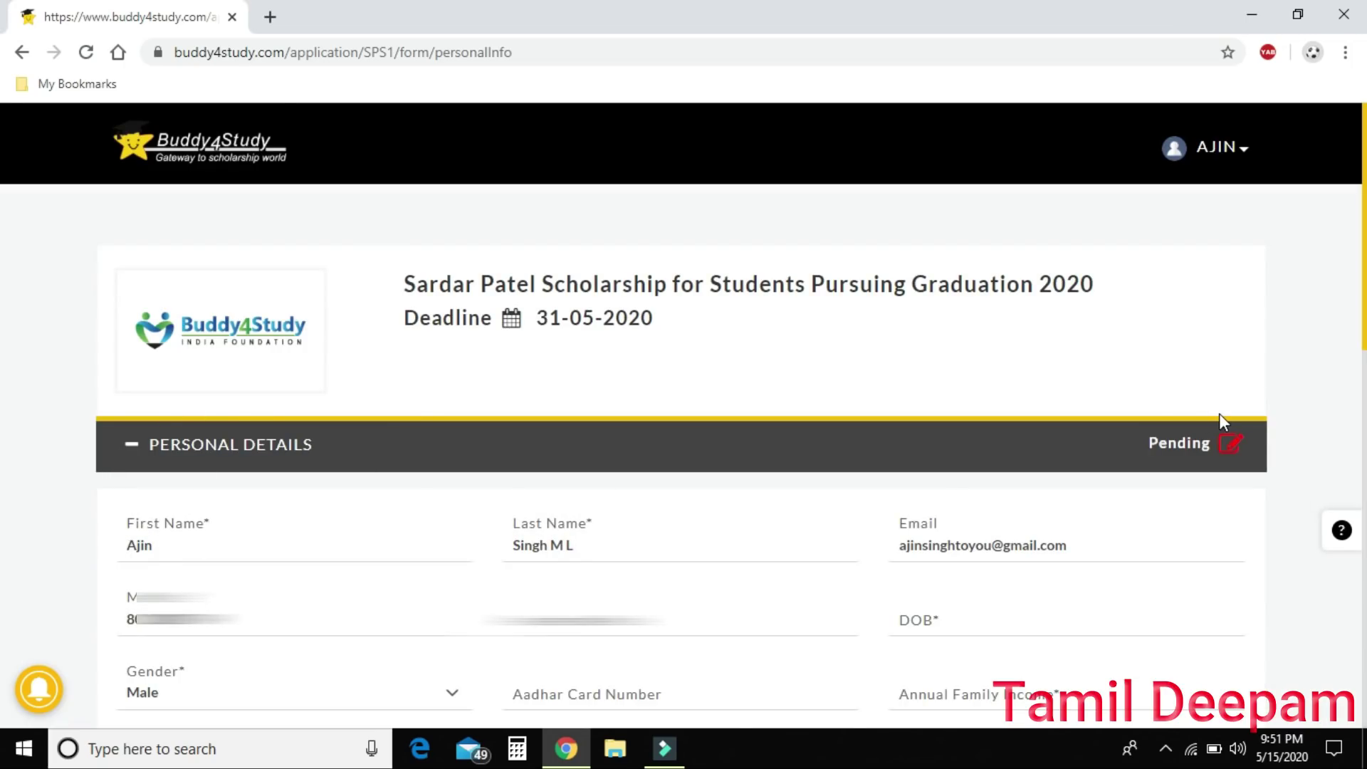
{"action": "scroll", "coordinate": [1219, 413], "scroll_direction": "down", "scroll_amount": 3}
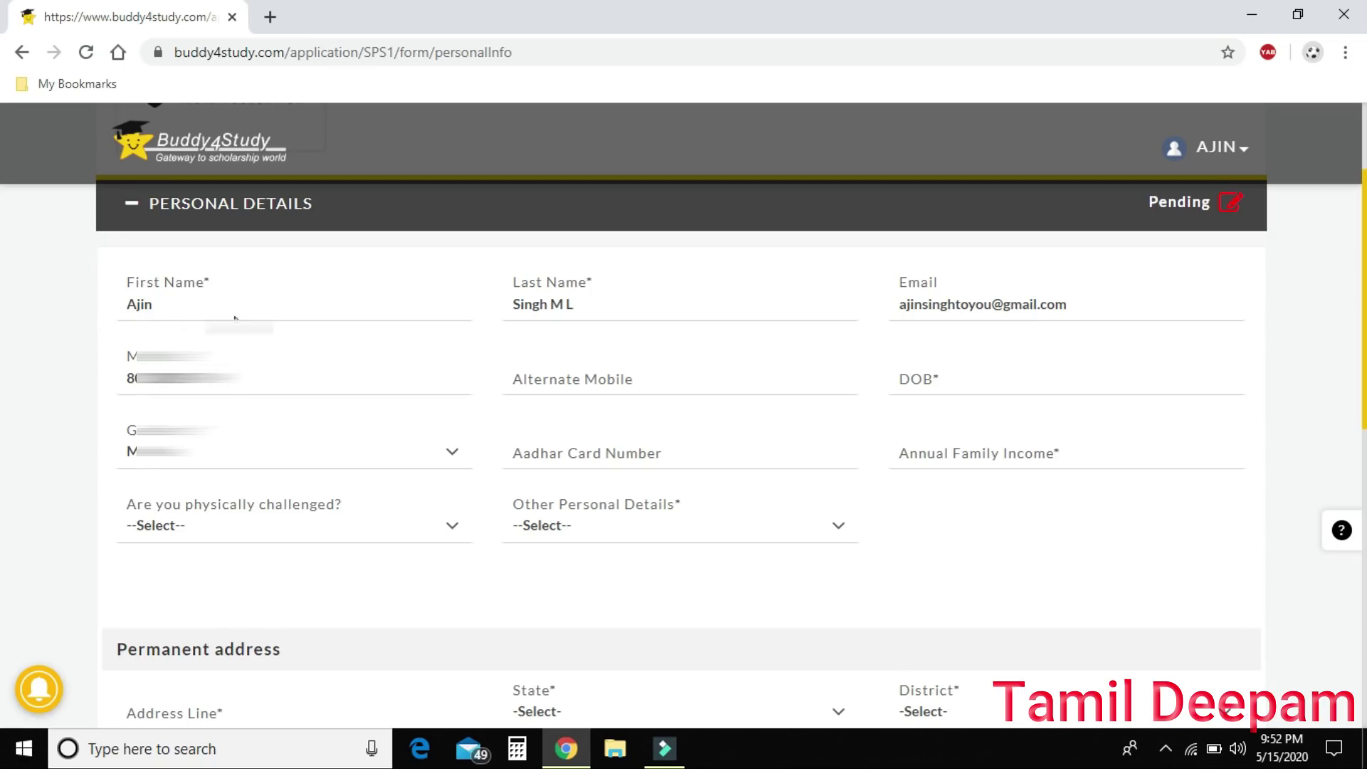
{"action": "left_click", "coordinate": [662, 383]}
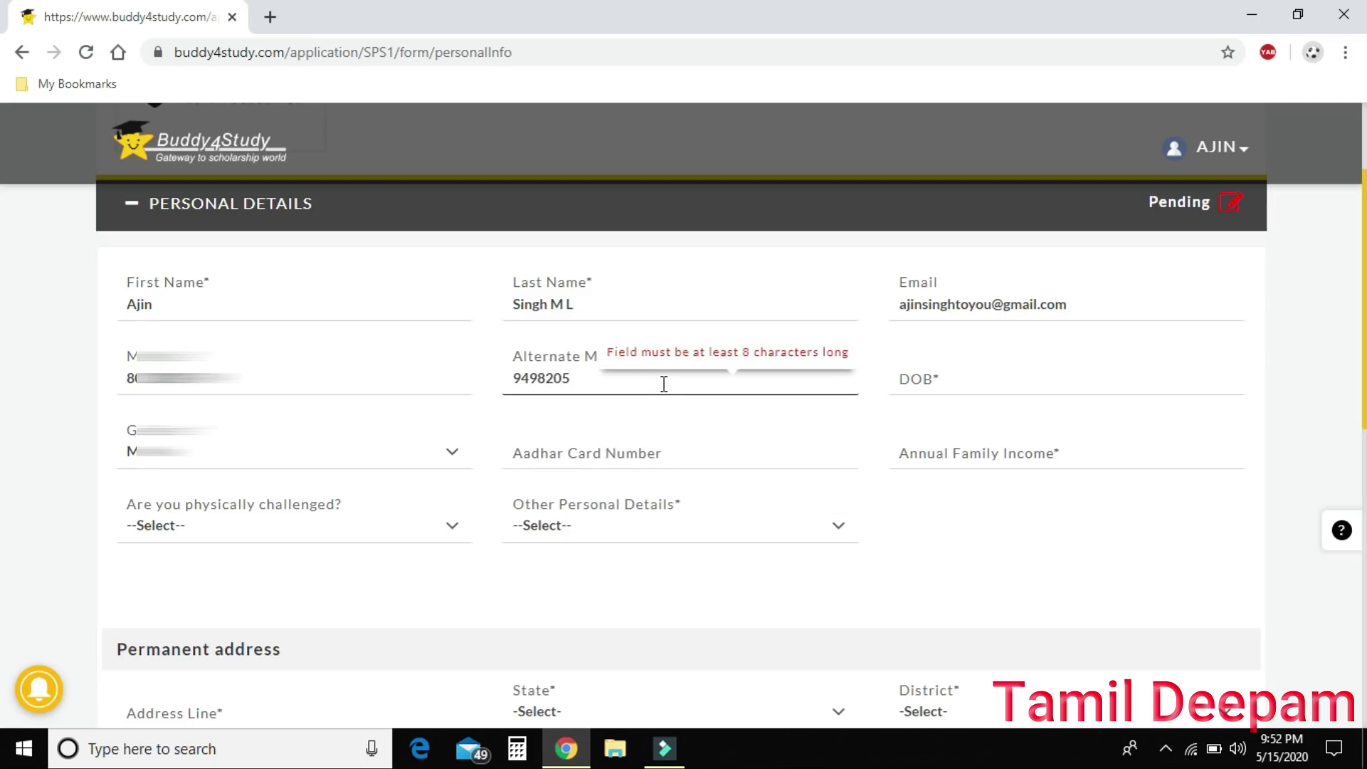
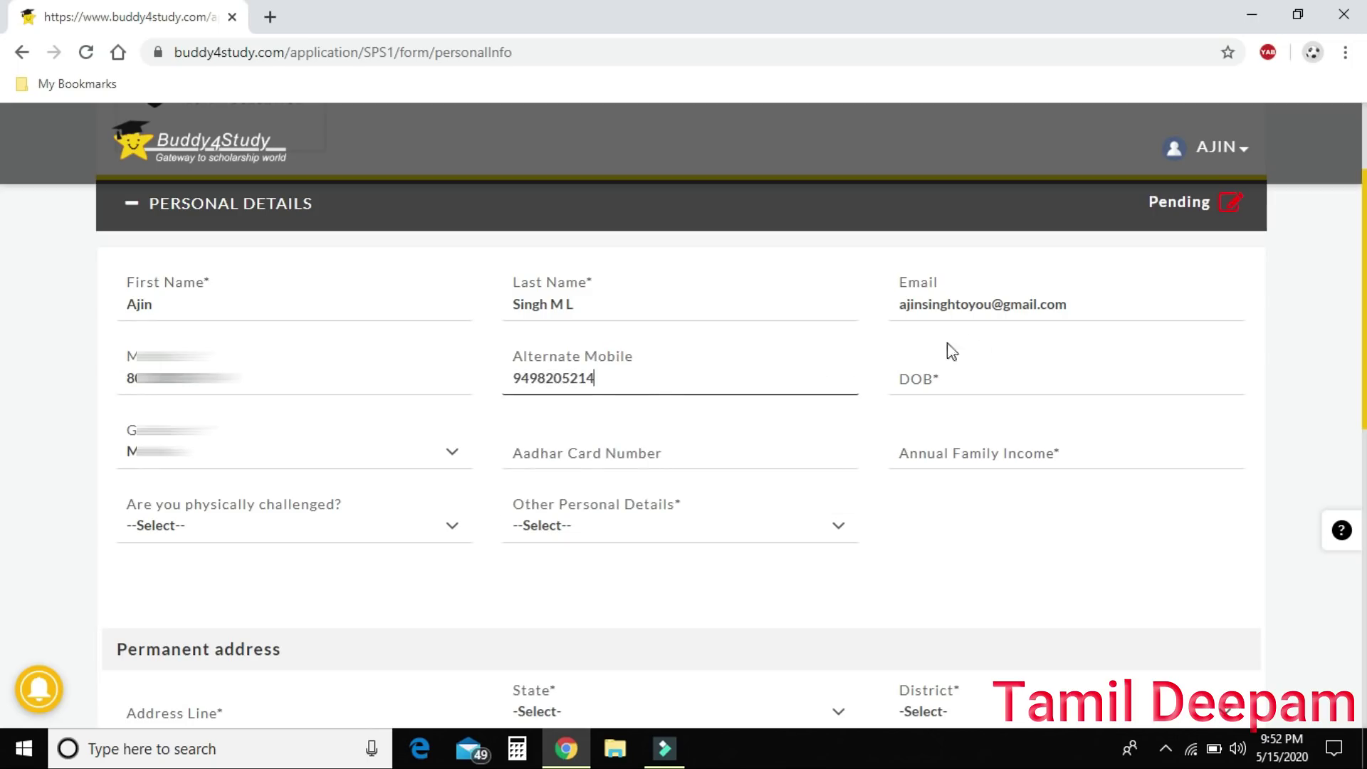
{"action": "left_click", "coordinate": [956, 374]}
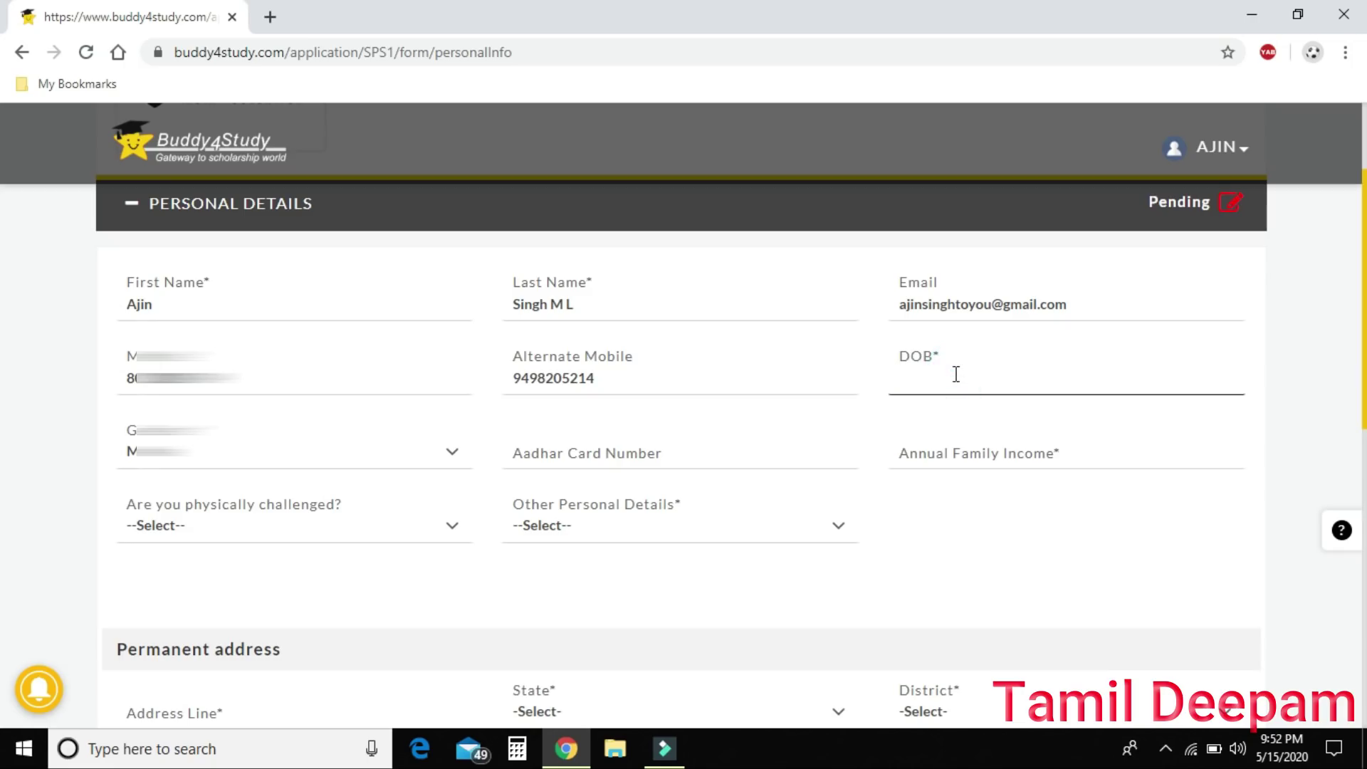
{"action": "left_click", "coordinate": [653, 378]}
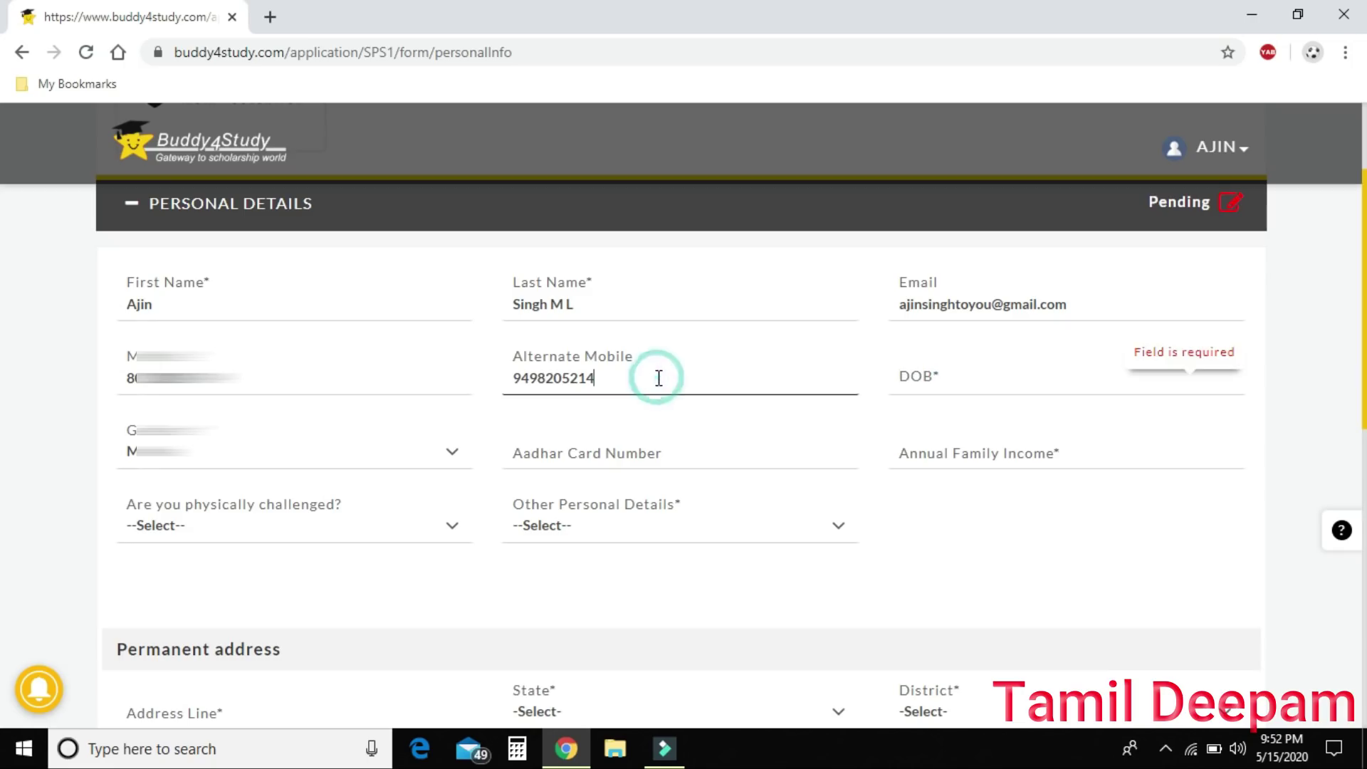
{"action": "left_click", "coordinate": [1024, 373]}
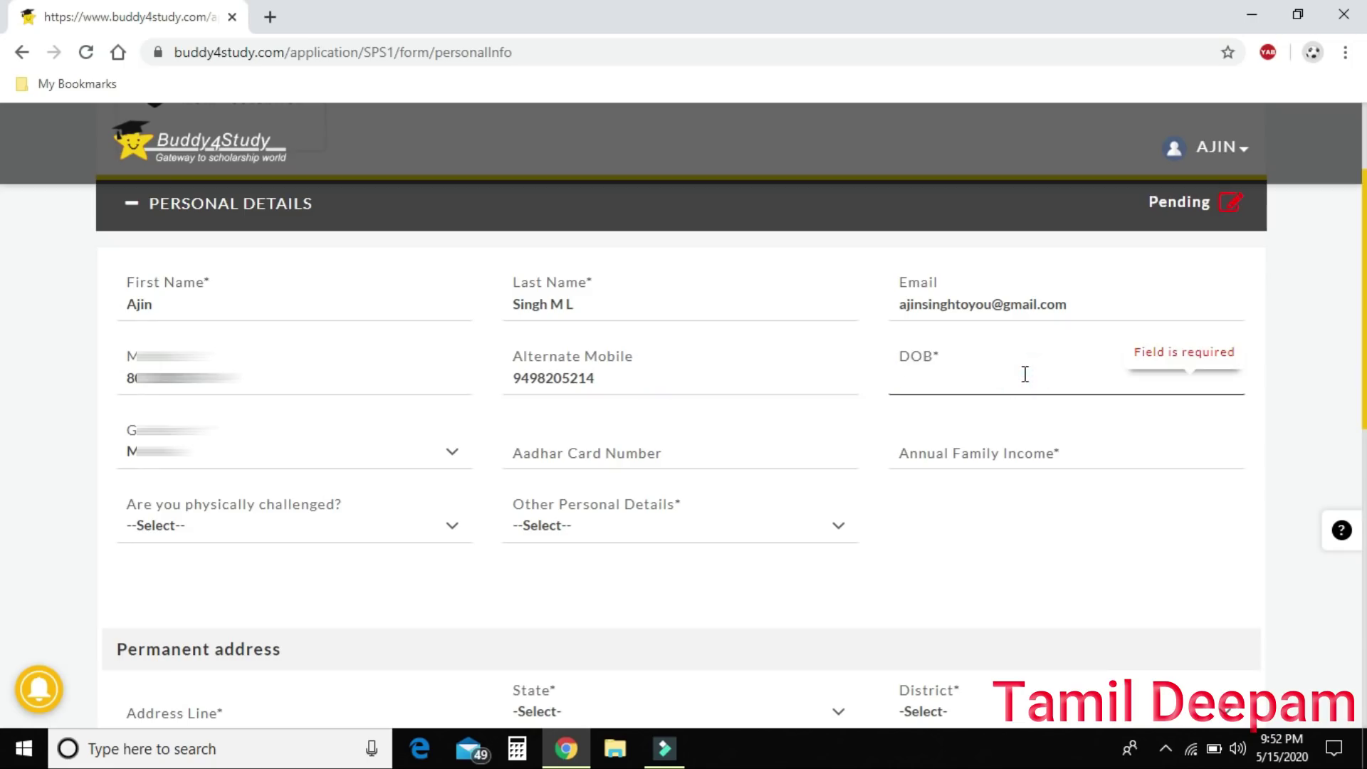
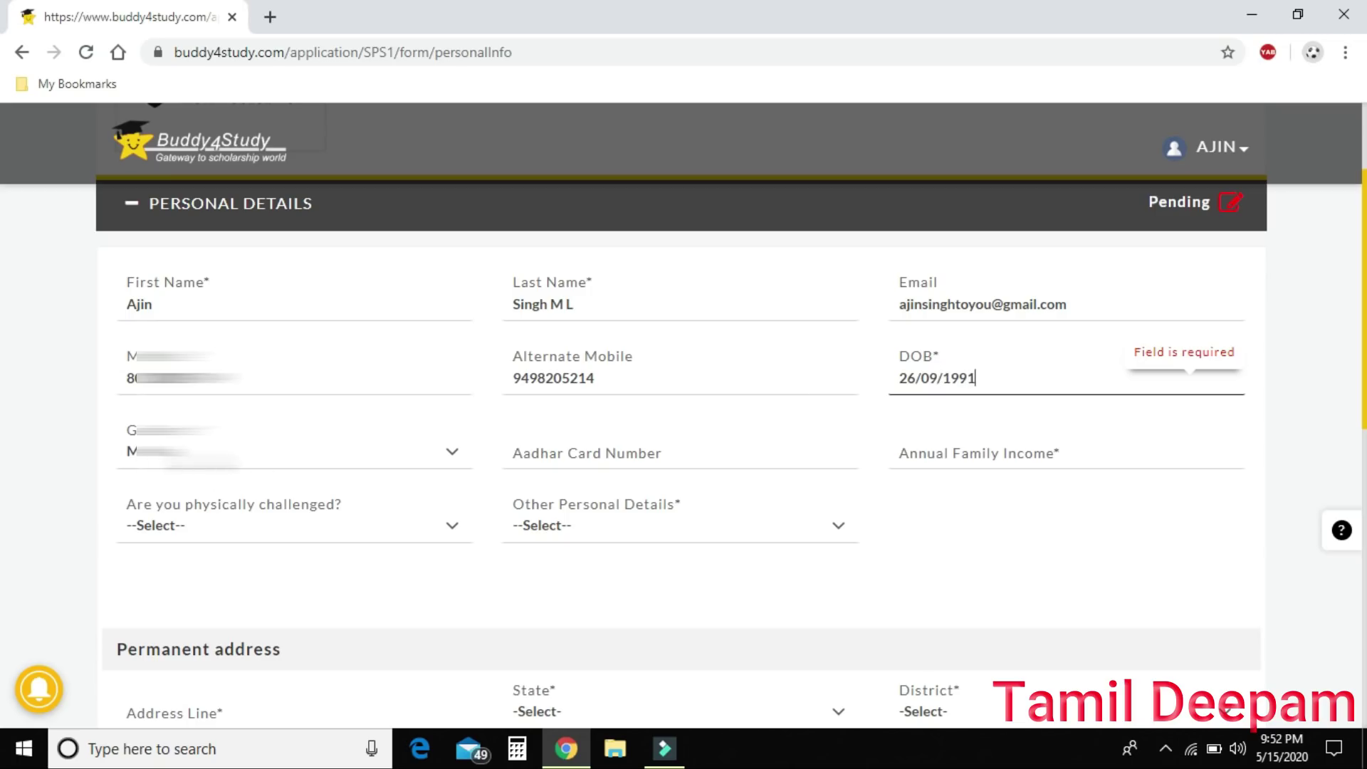
Enter the Aadhaar card number and an annual family income of 500000.
{"action": "left_click", "coordinate": [578, 453]}
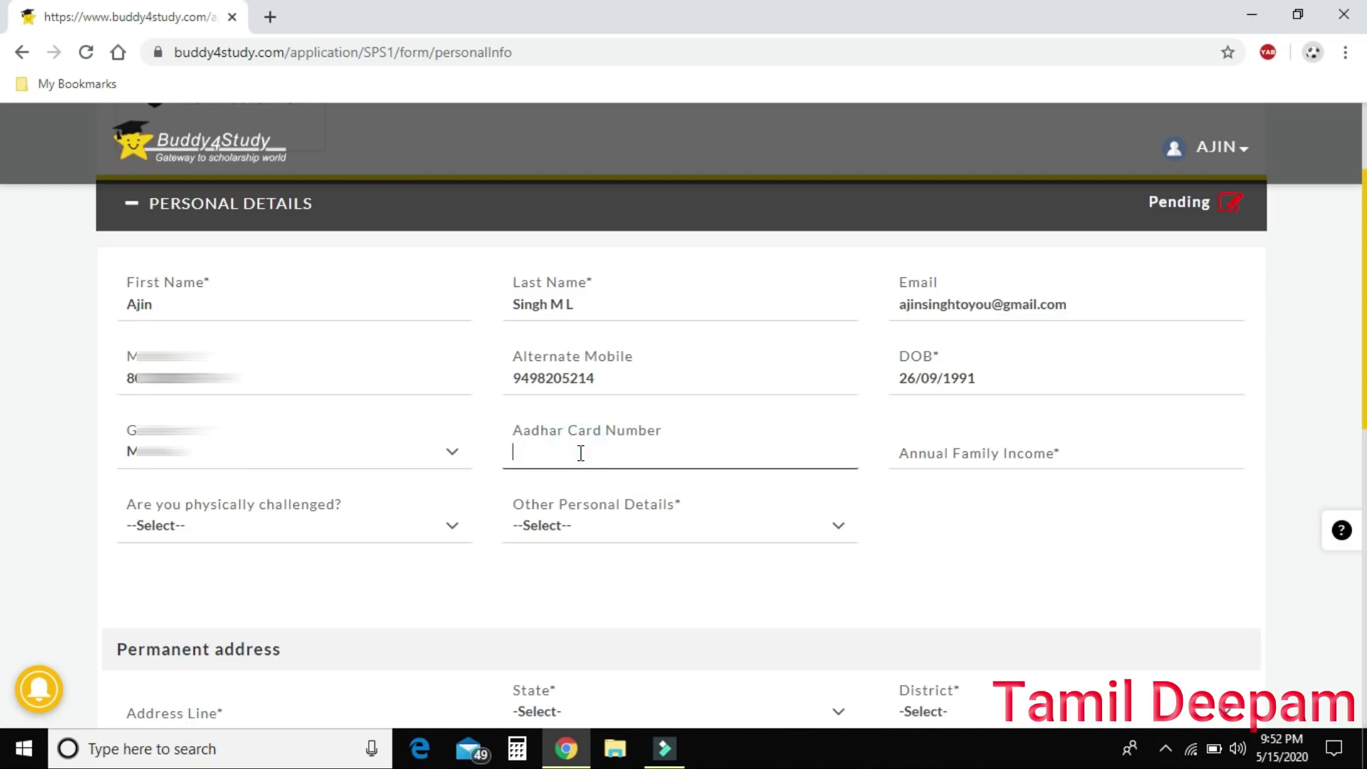
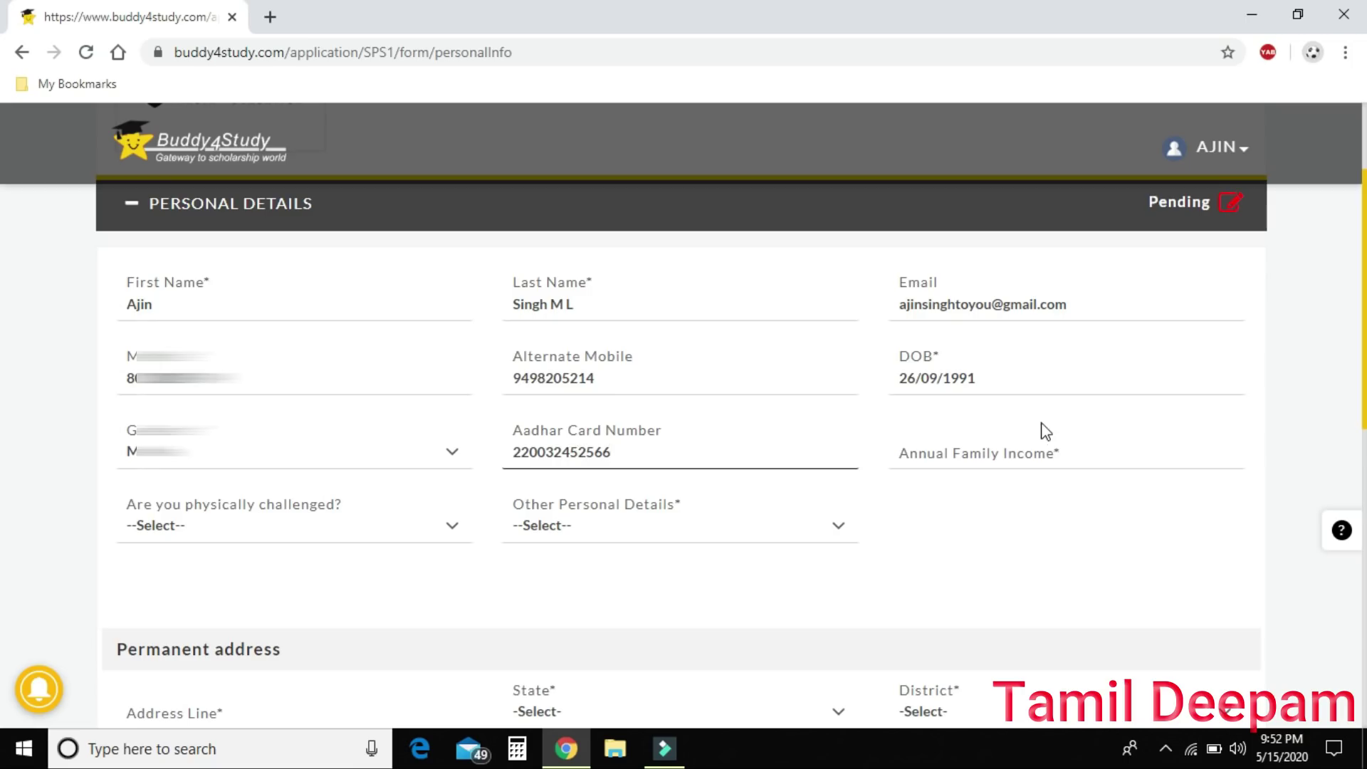
{"action": "left_click", "coordinate": [1040, 445]}
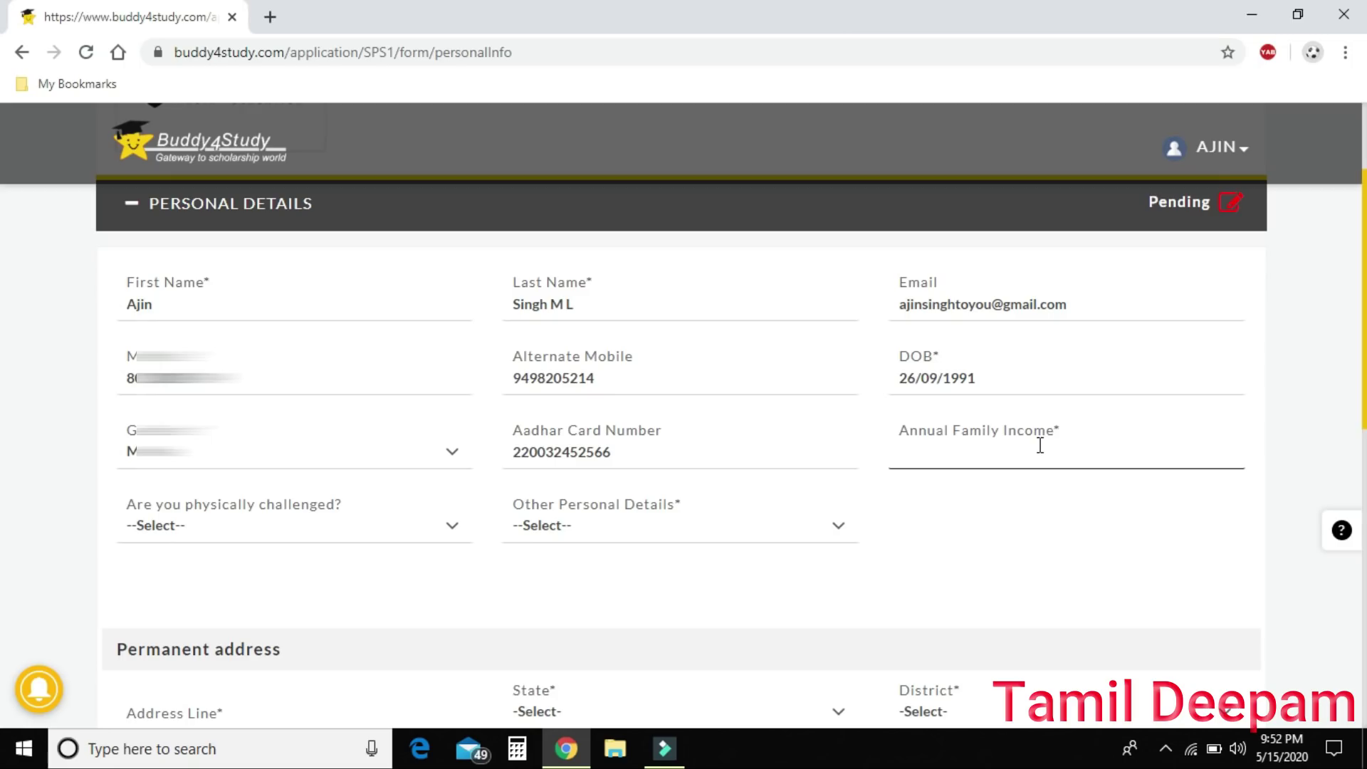
{"action": "type", "text": "500000"}
Set physically challenged to No and other personal details to None.
{"action": "left_click", "coordinate": [270, 532]}
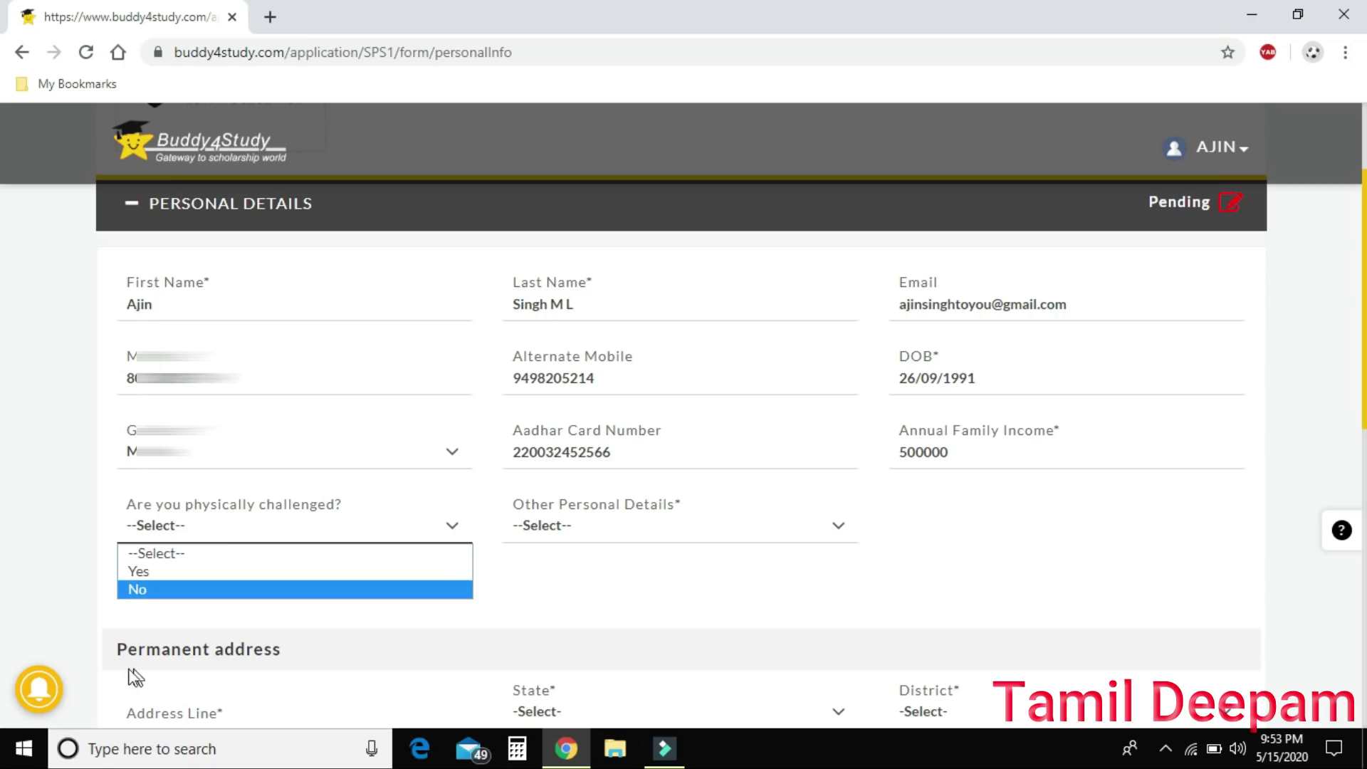
{"action": "left_click", "coordinate": [162, 589]}
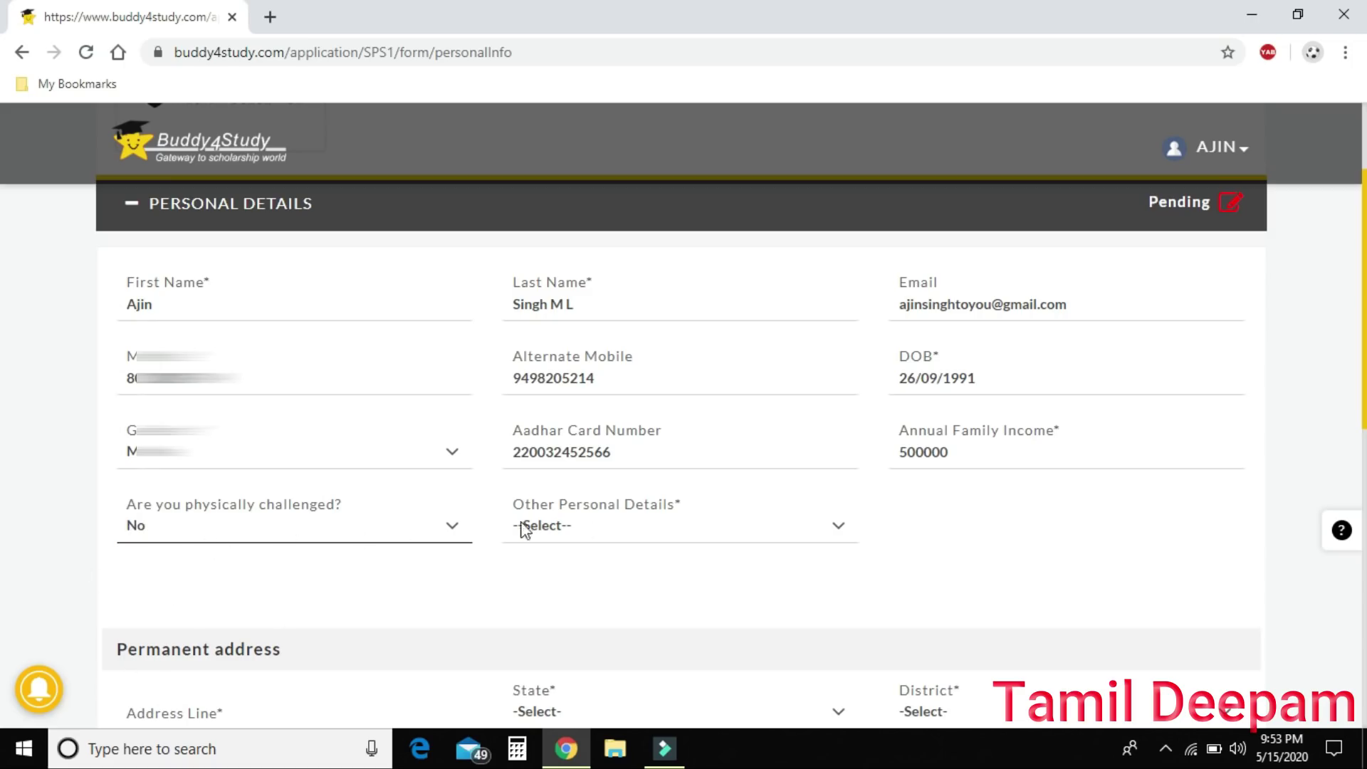
{"action": "left_click", "coordinate": [675, 529]}
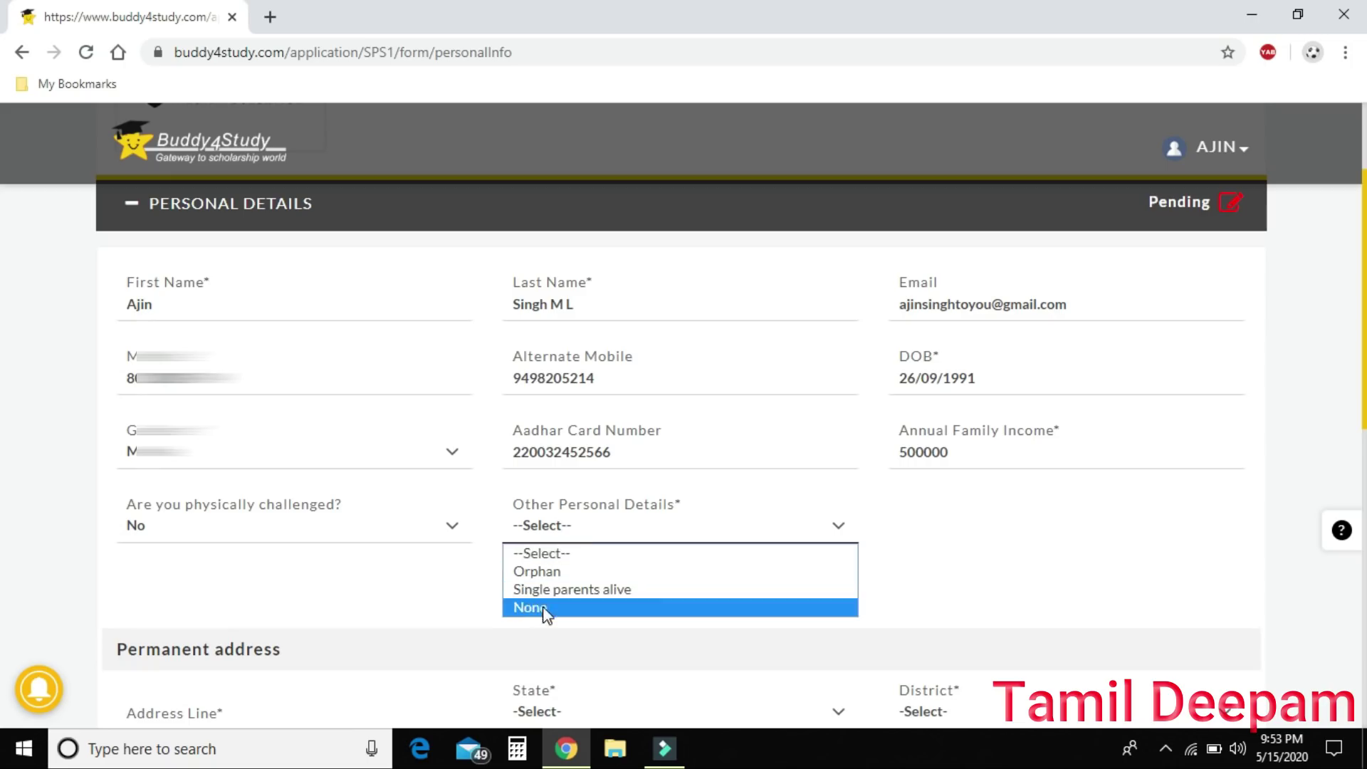
{"action": "left_click", "coordinate": [644, 530]}
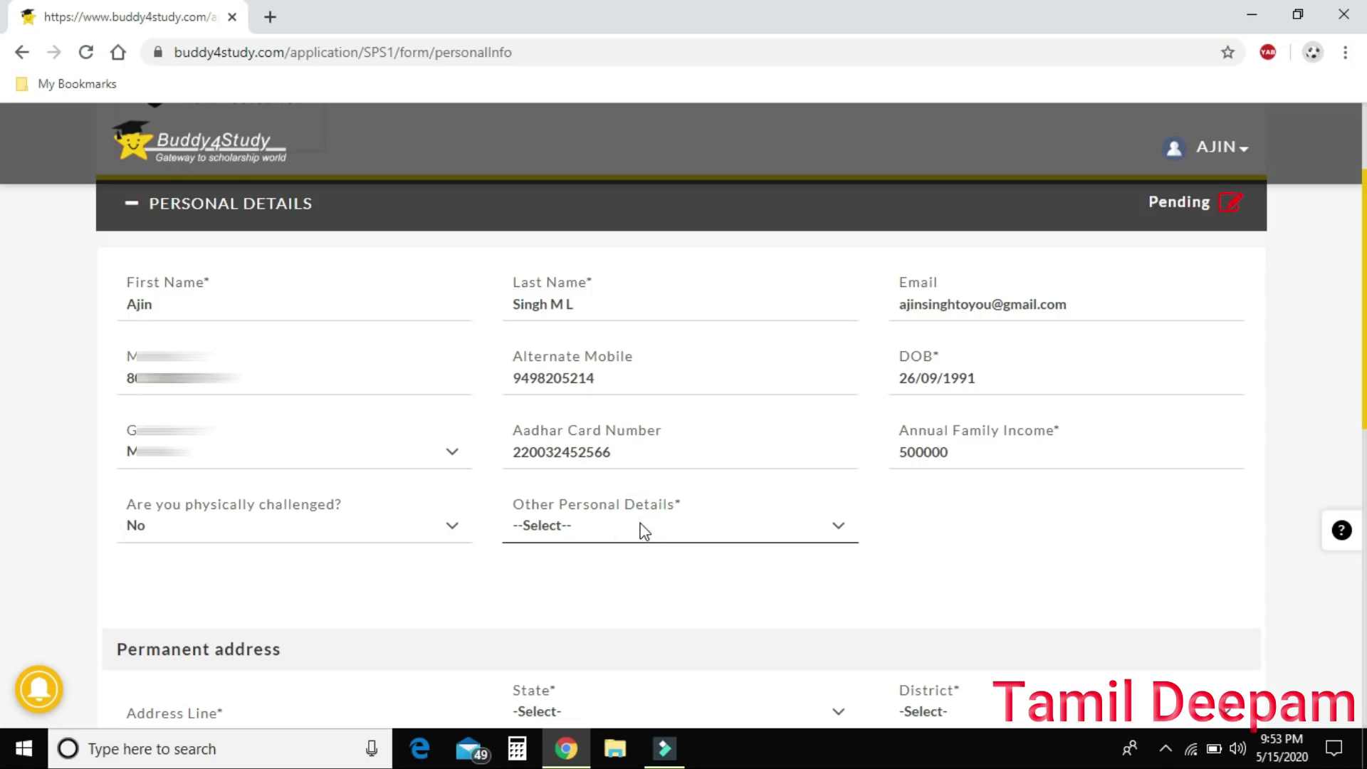
{"action": "left_click", "coordinate": [644, 530]}
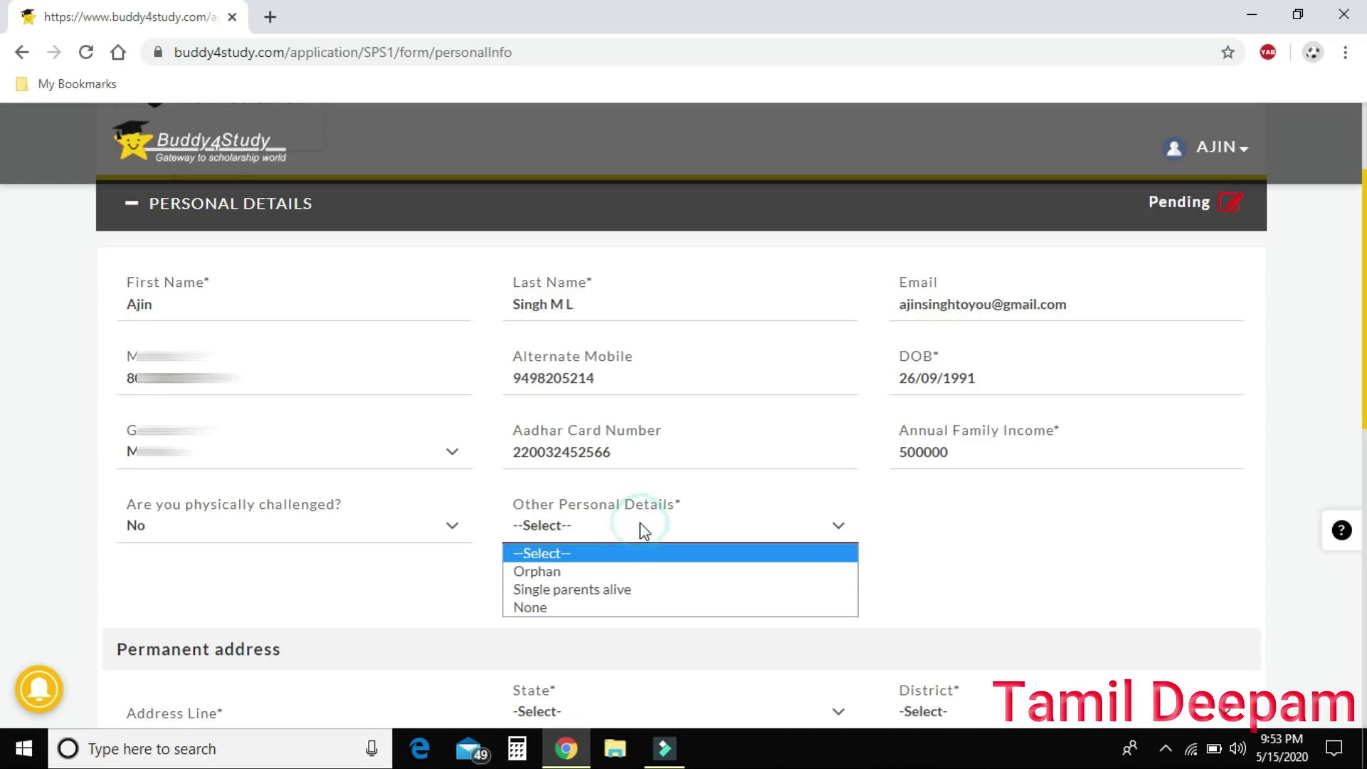
{"action": "left_click", "coordinate": [567, 614]}
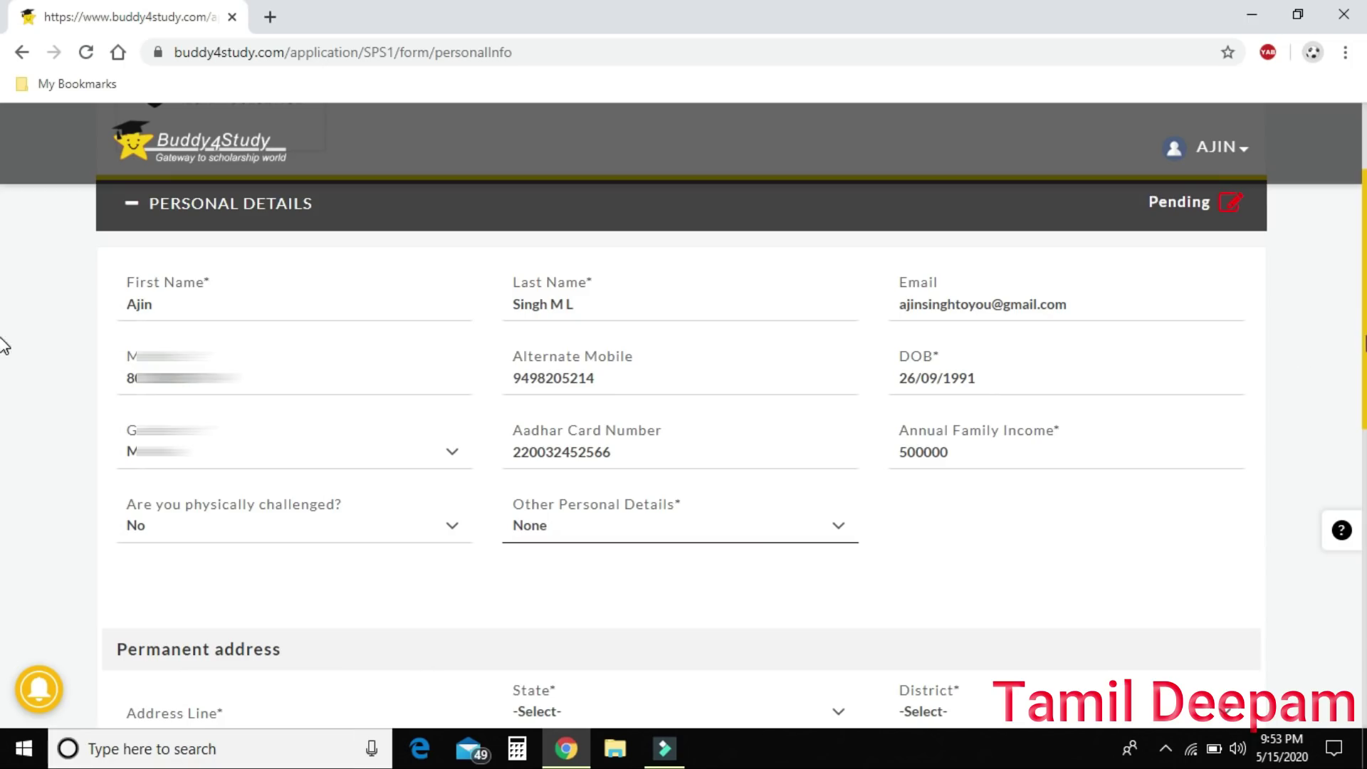
Fill the permanent address line and pincode from the saved address suggestion.
{"action": "scroll", "coordinate": [3, 468], "scroll_direction": "down", "scroll_amount": 2}
{"action": "scroll", "coordinate": [3, 468], "scroll_direction": "down", "scroll_amount": 2}
{"action": "left_click", "coordinate": [380, 418]}
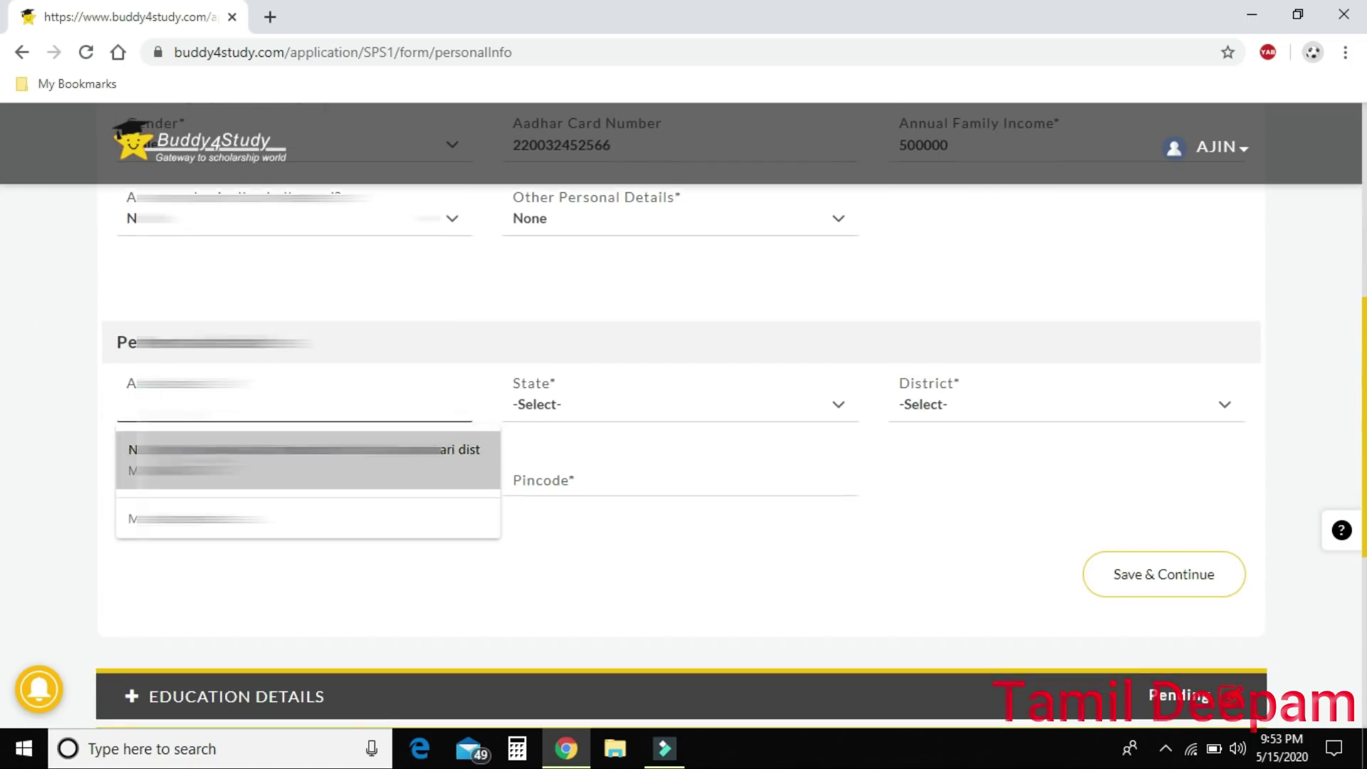
{"action": "key", "text": "Down"}
{"action": "key", "text": "Return"}
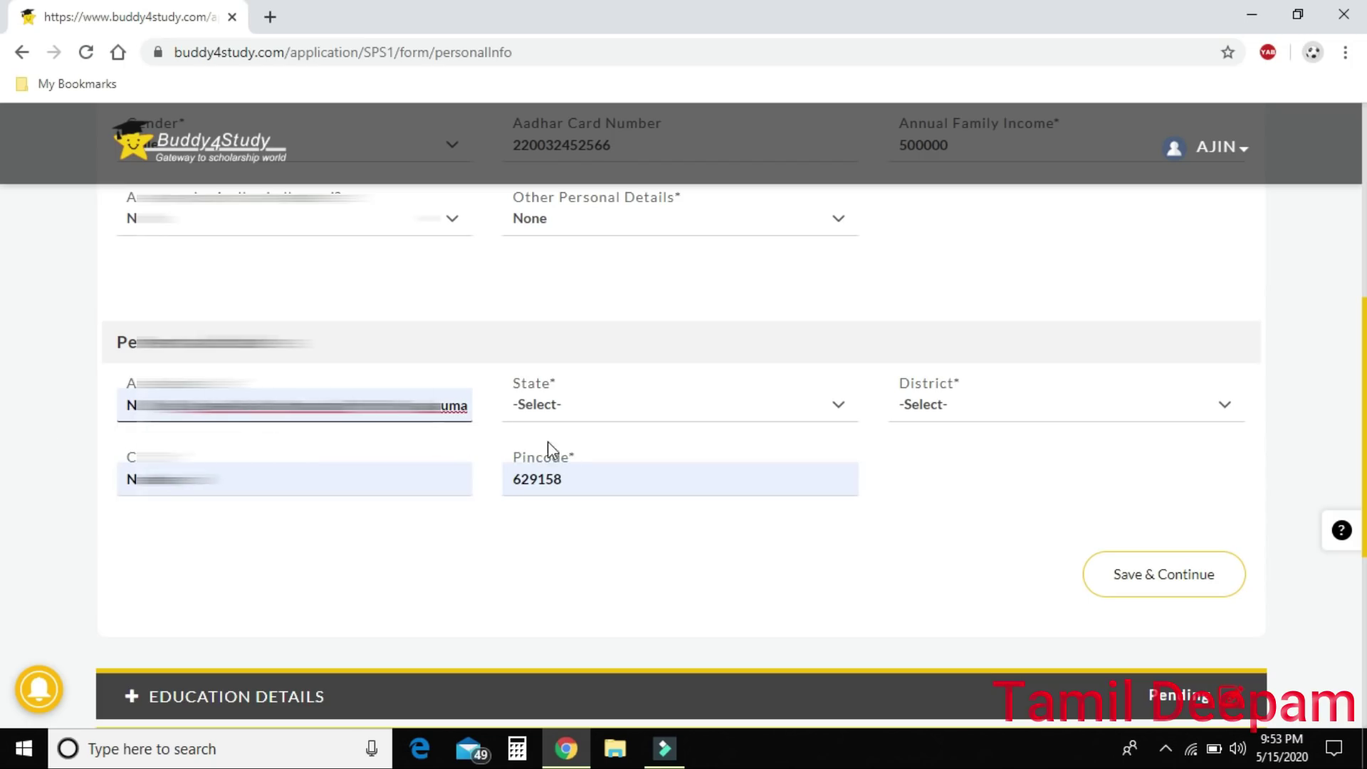
Set the state to Tamilnadu and the district to Kanyakumari.
{"action": "left_click", "coordinate": [620, 404]}
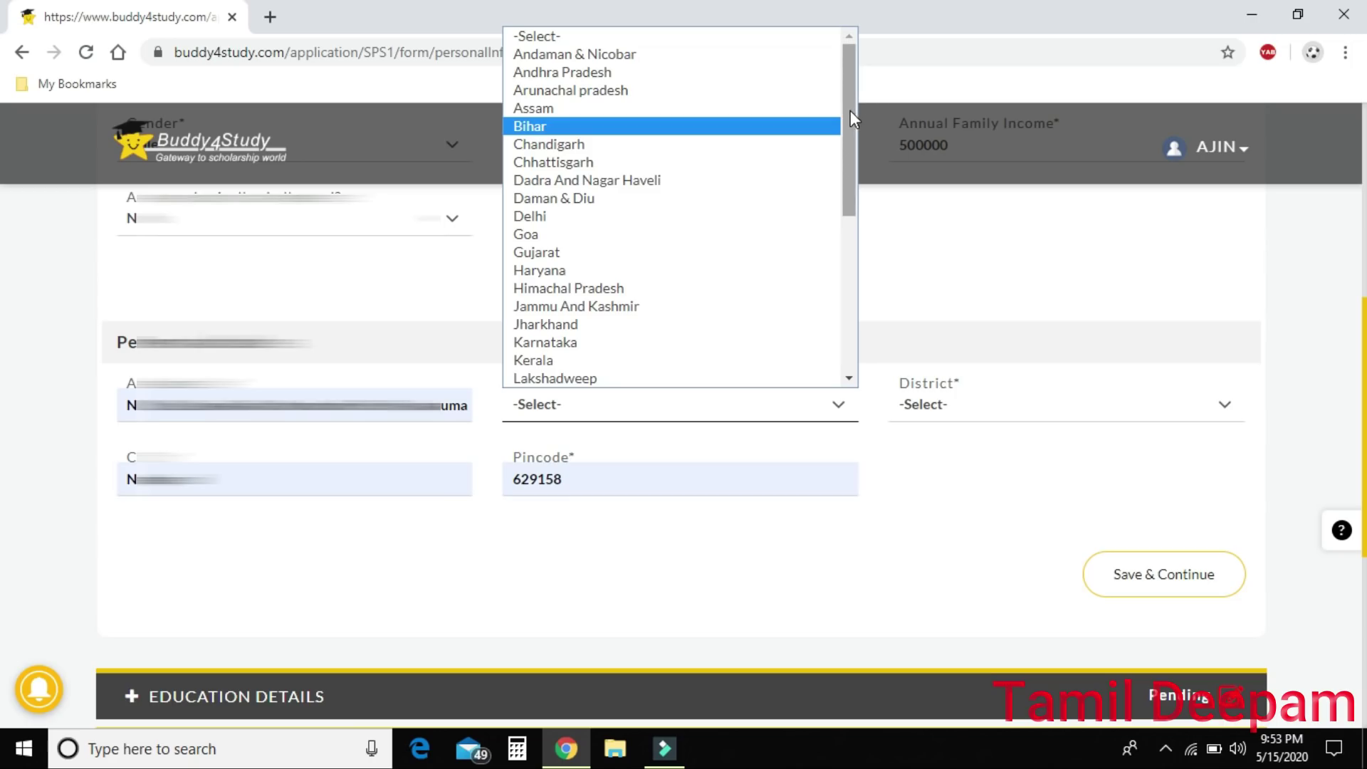
{"action": "left_click_drag", "start_coordinate": [850, 110], "coordinate": [836, 270]}
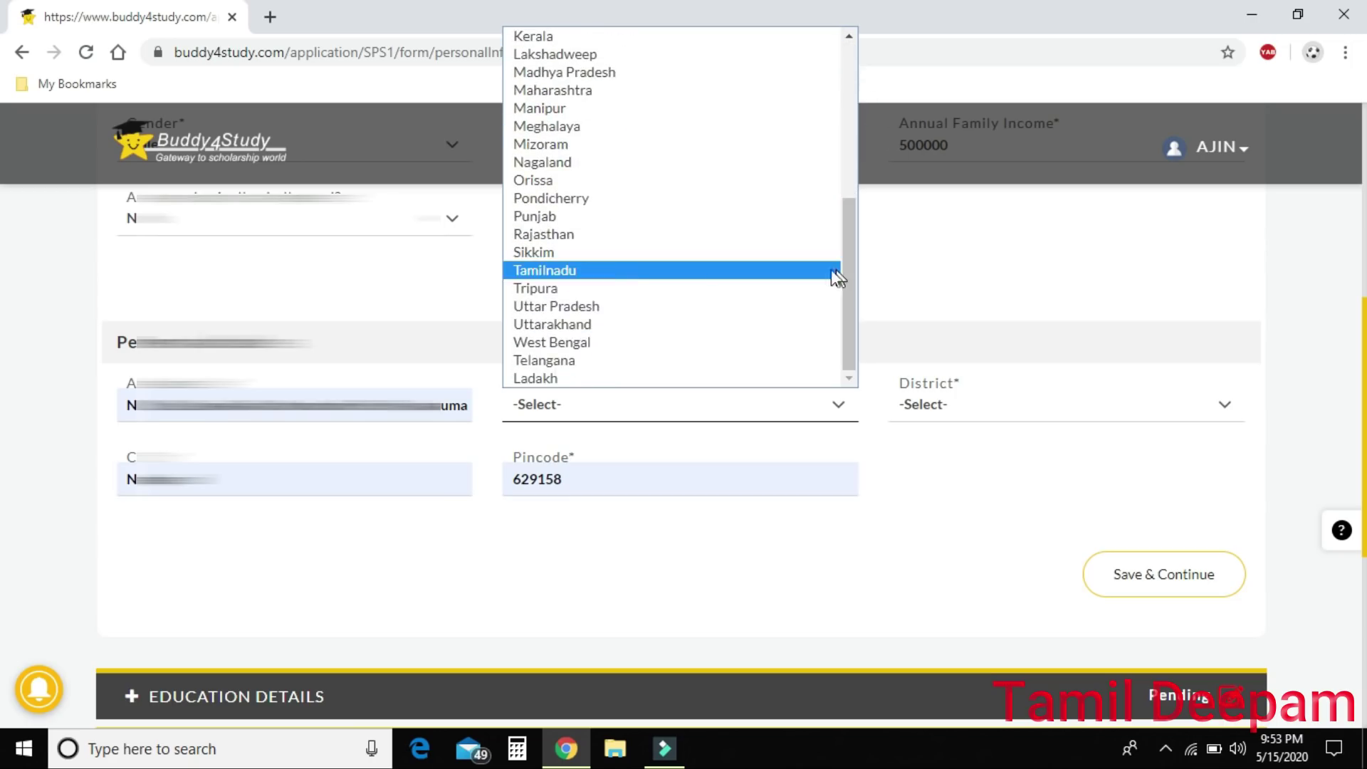
{"action": "left_click", "coordinate": [621, 272]}
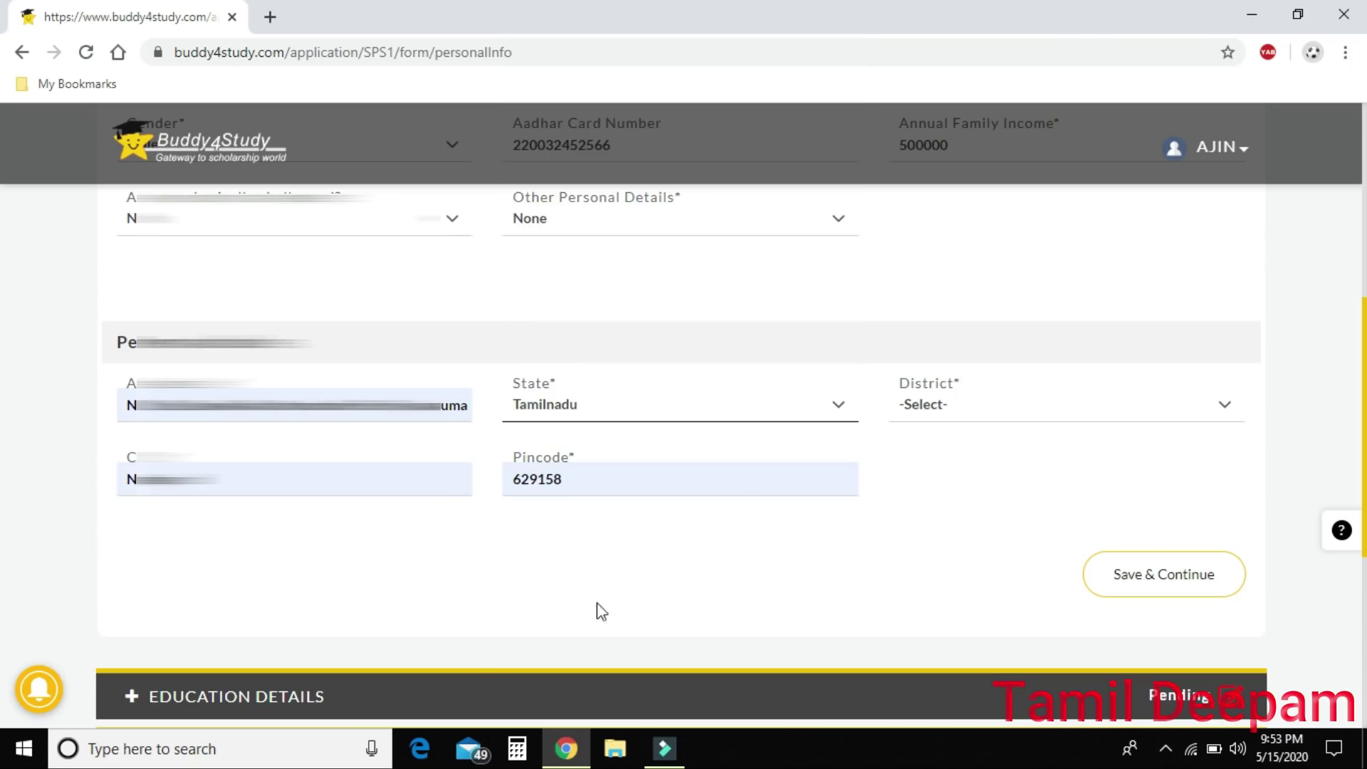
{"action": "left_click", "coordinate": [1023, 414]}
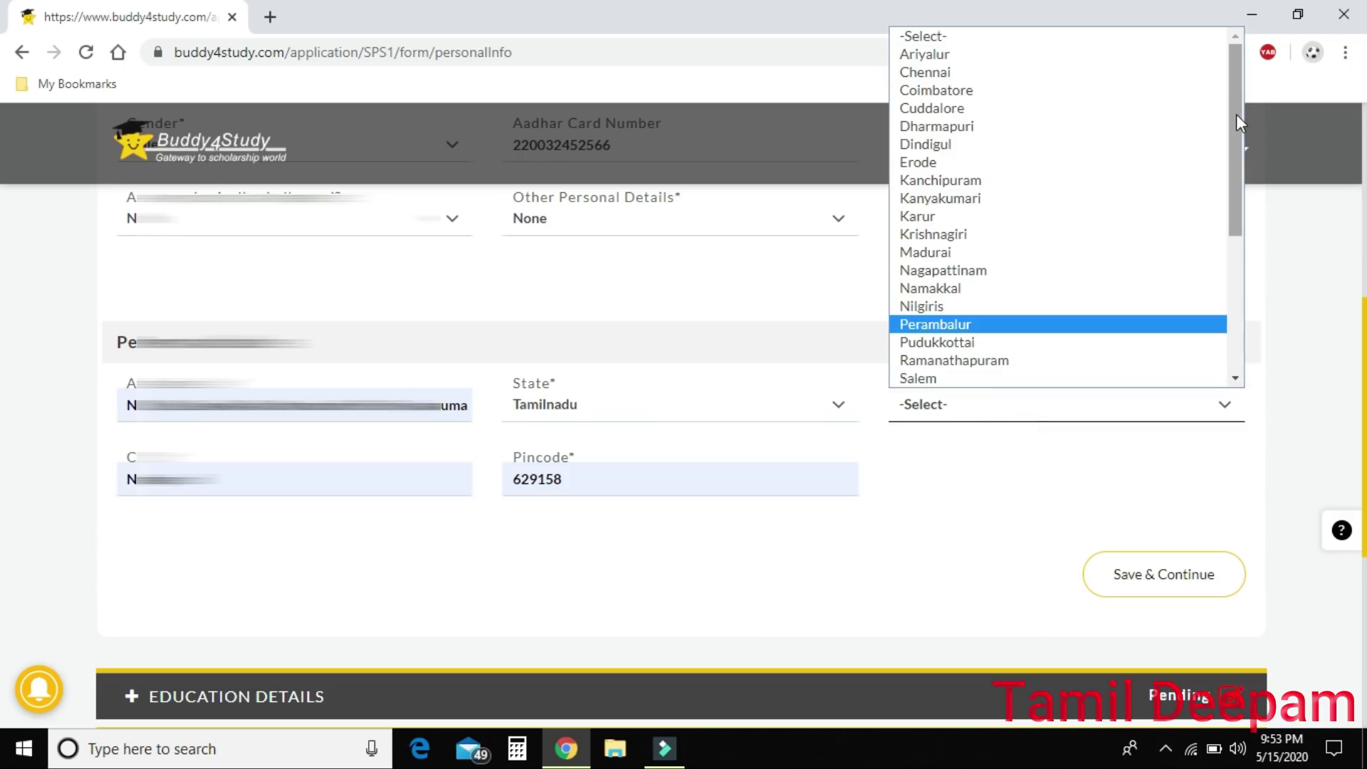
{"action": "left_click_drag", "start_coordinate": [1235, 115], "coordinate": [1235, 218]}
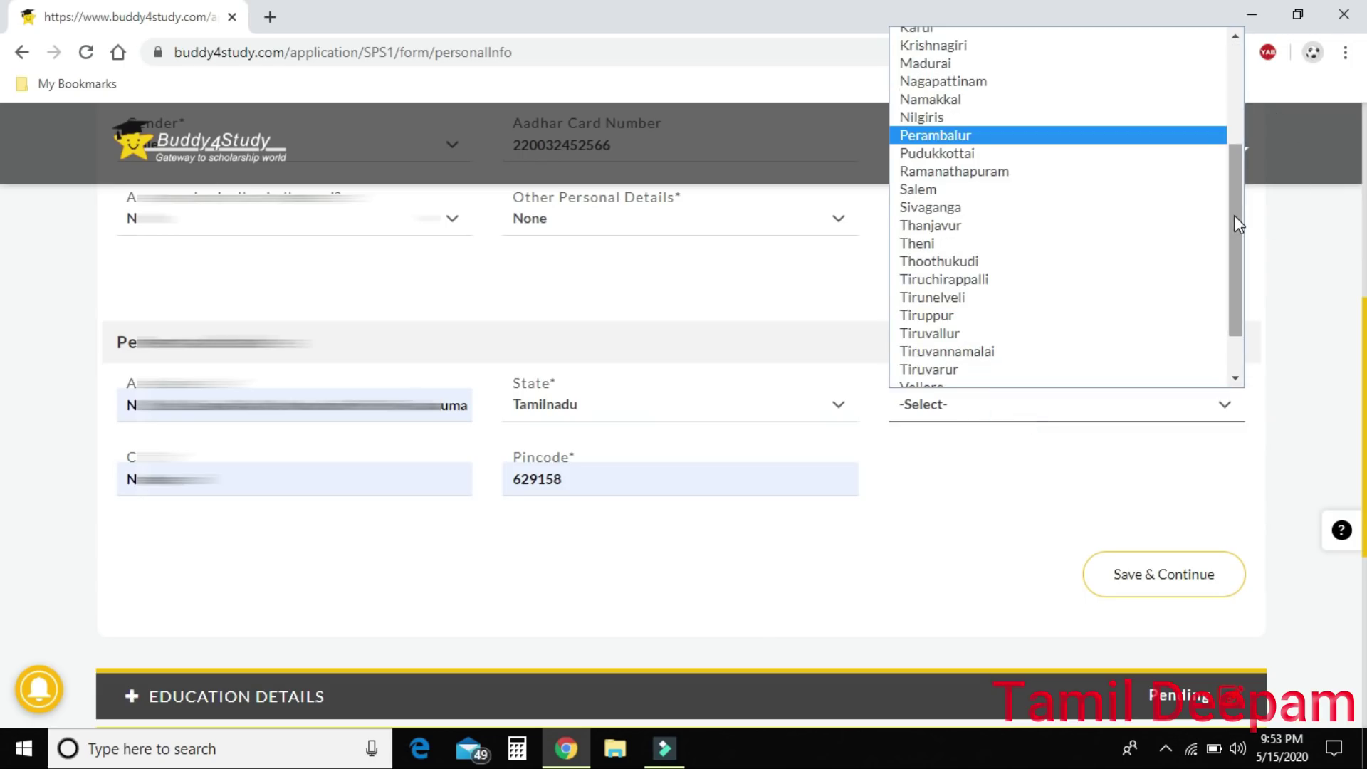
{"action": "scroll", "coordinate": [1233, 215], "scroll_direction": "up", "scroll_amount": 3}
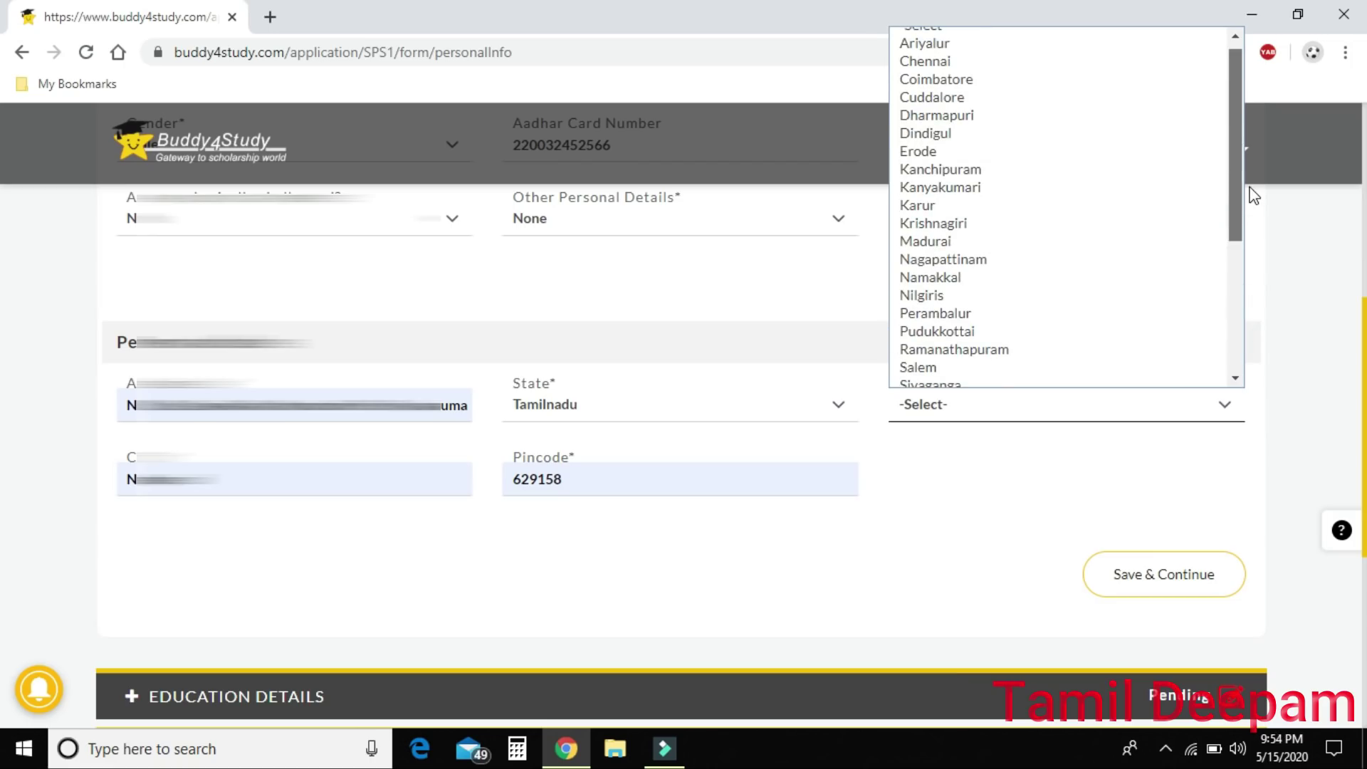
{"action": "left_click", "coordinate": [1005, 189]}
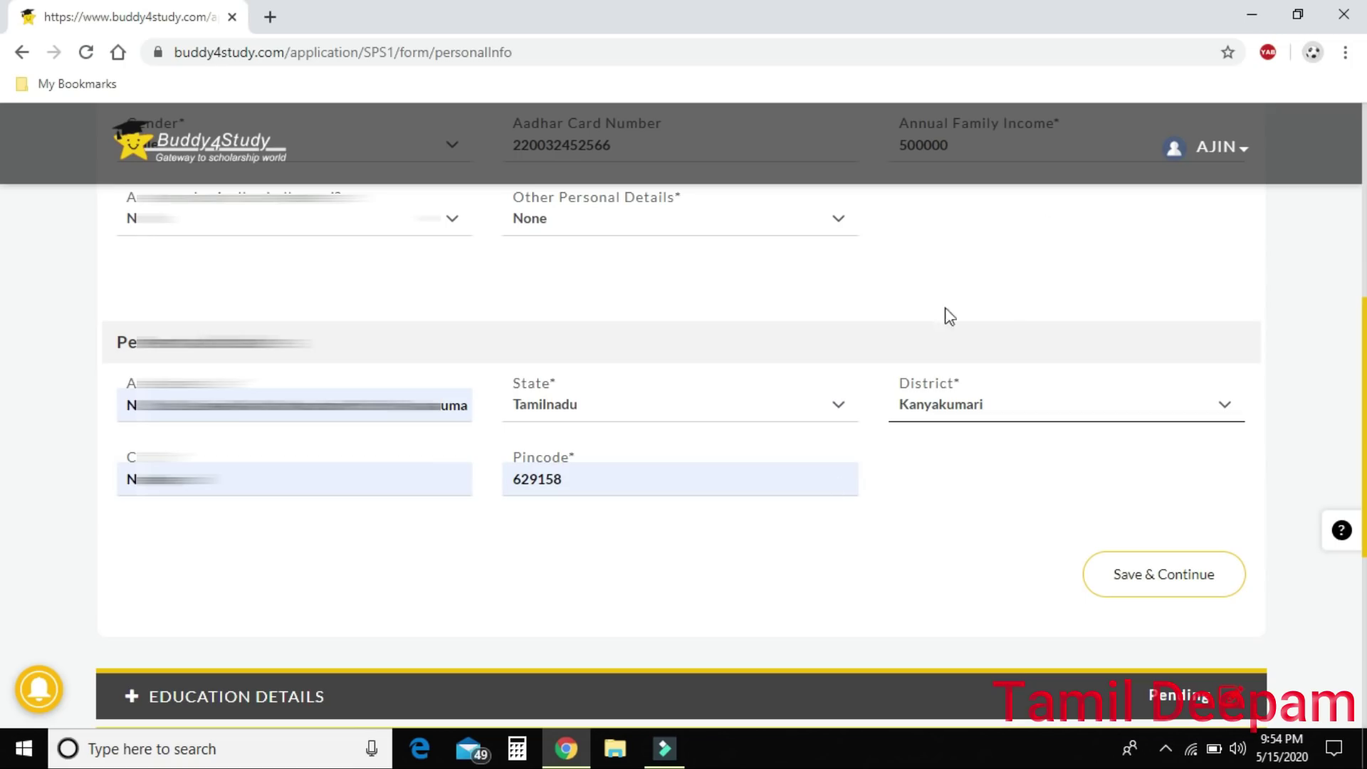
{"action": "left_click", "coordinate": [959, 521]}
{"action": "scroll", "coordinate": [959, 521], "scroll_direction": "down", "scroll_amount": 3}
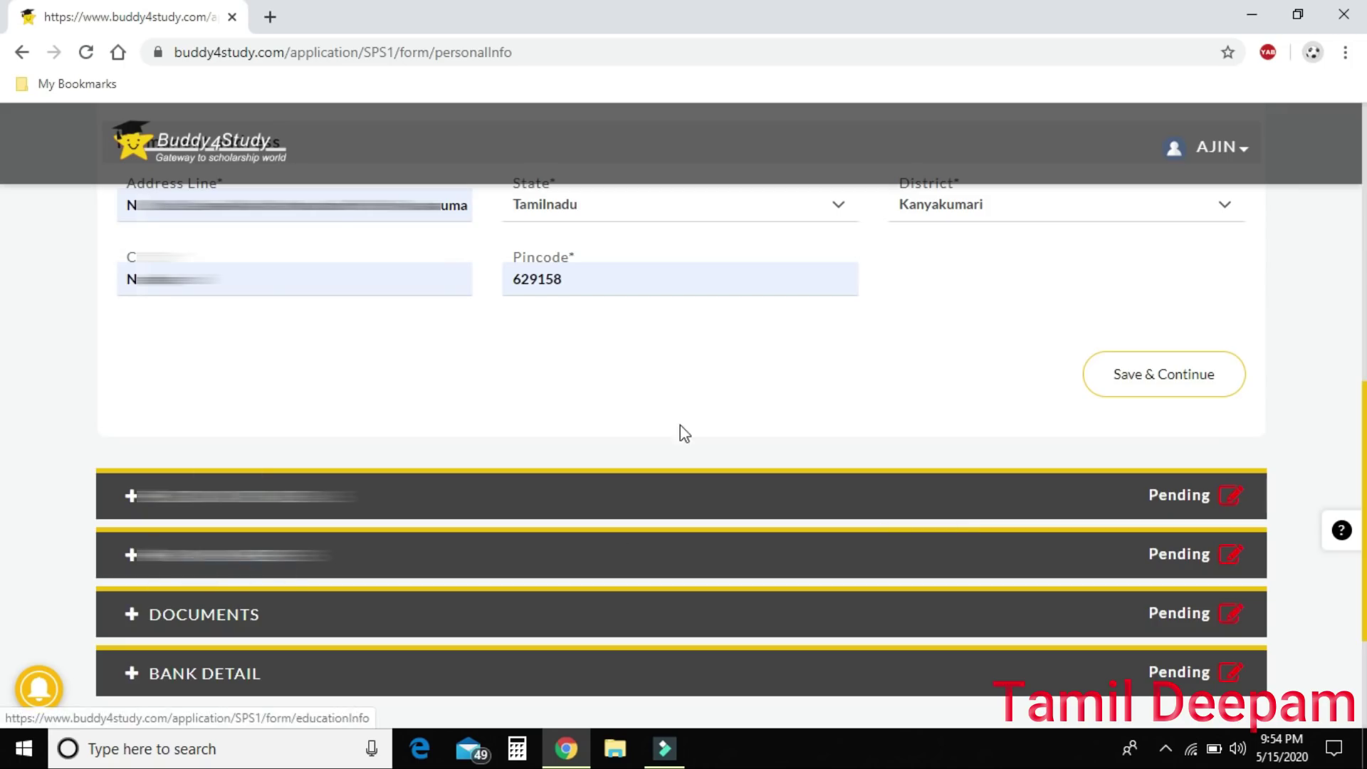
Save personal details, try Graduation as the present class, then expand Family Members.
{"action": "left_click", "coordinate": [1151, 374]}
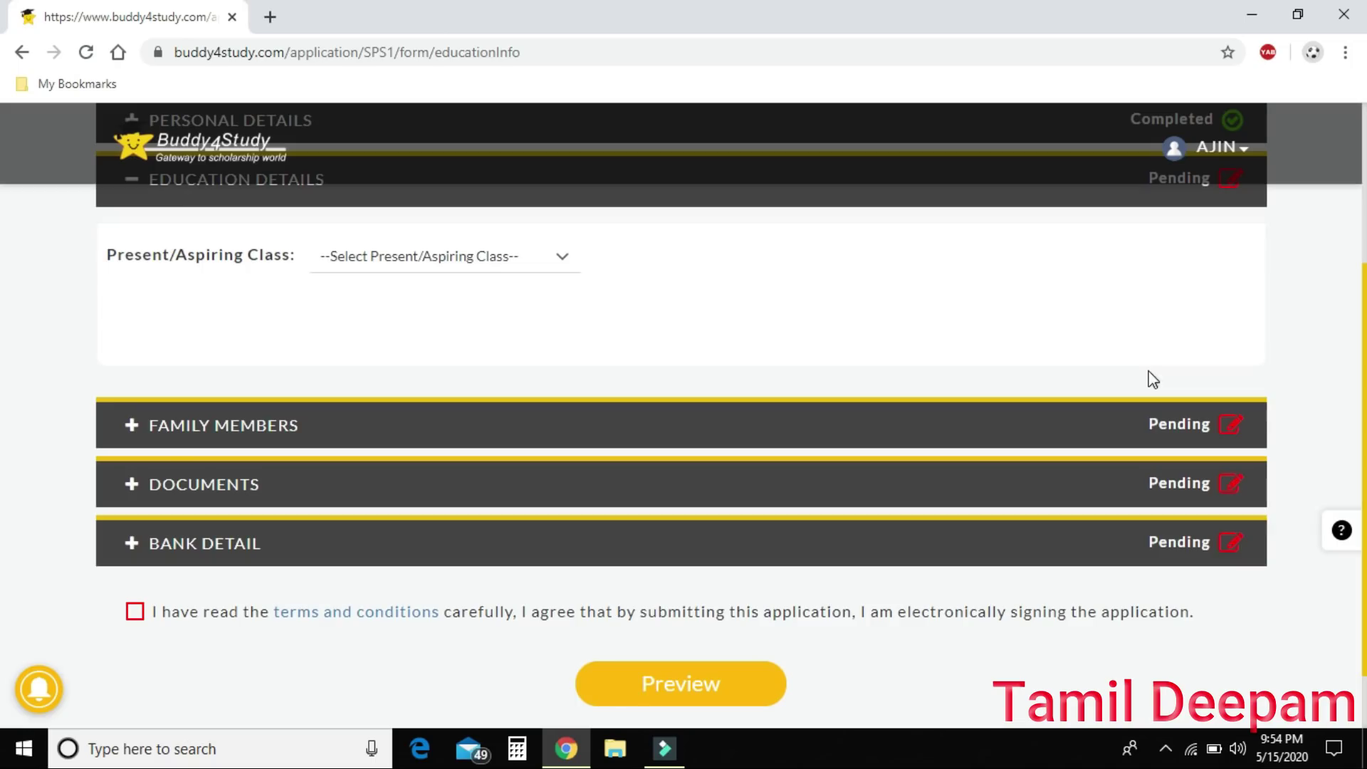
{"action": "left_click", "coordinate": [536, 259]}
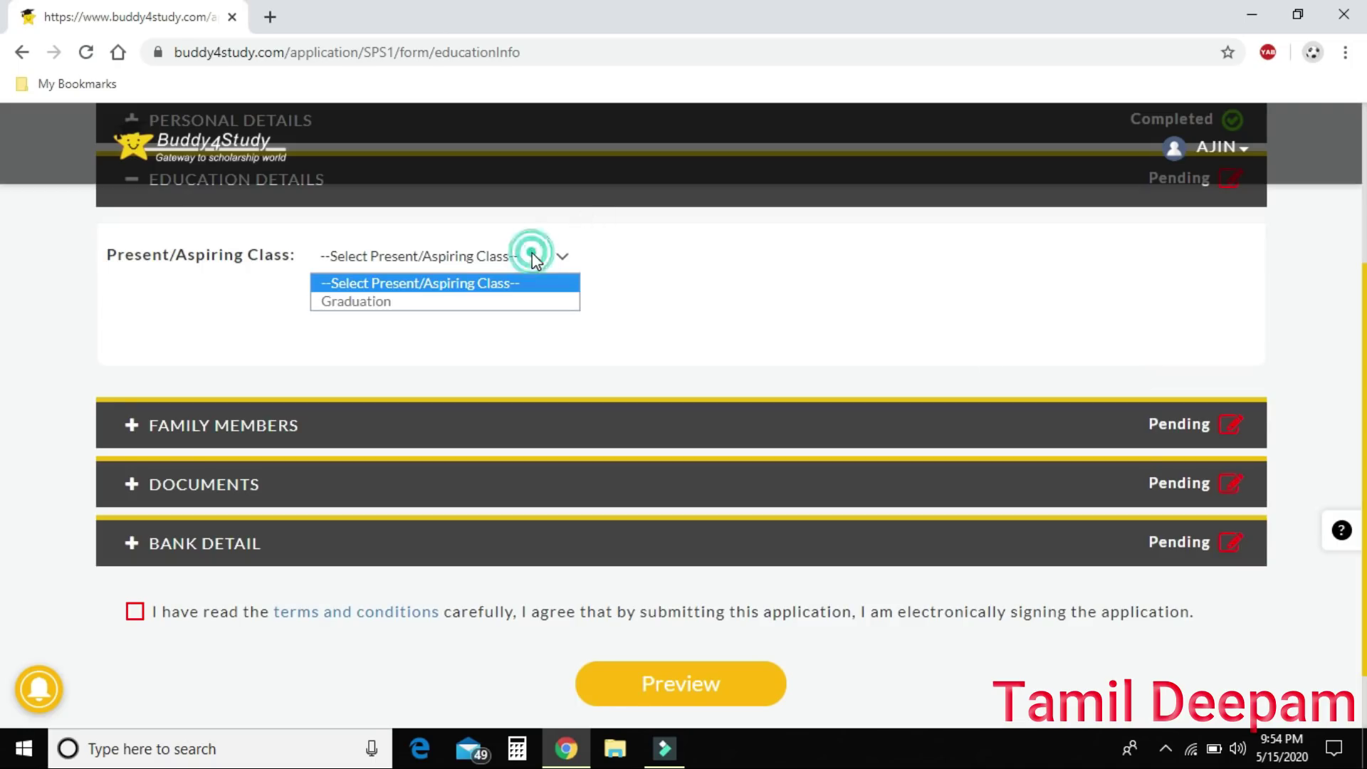
{"action": "left_click", "coordinate": [392, 302]}
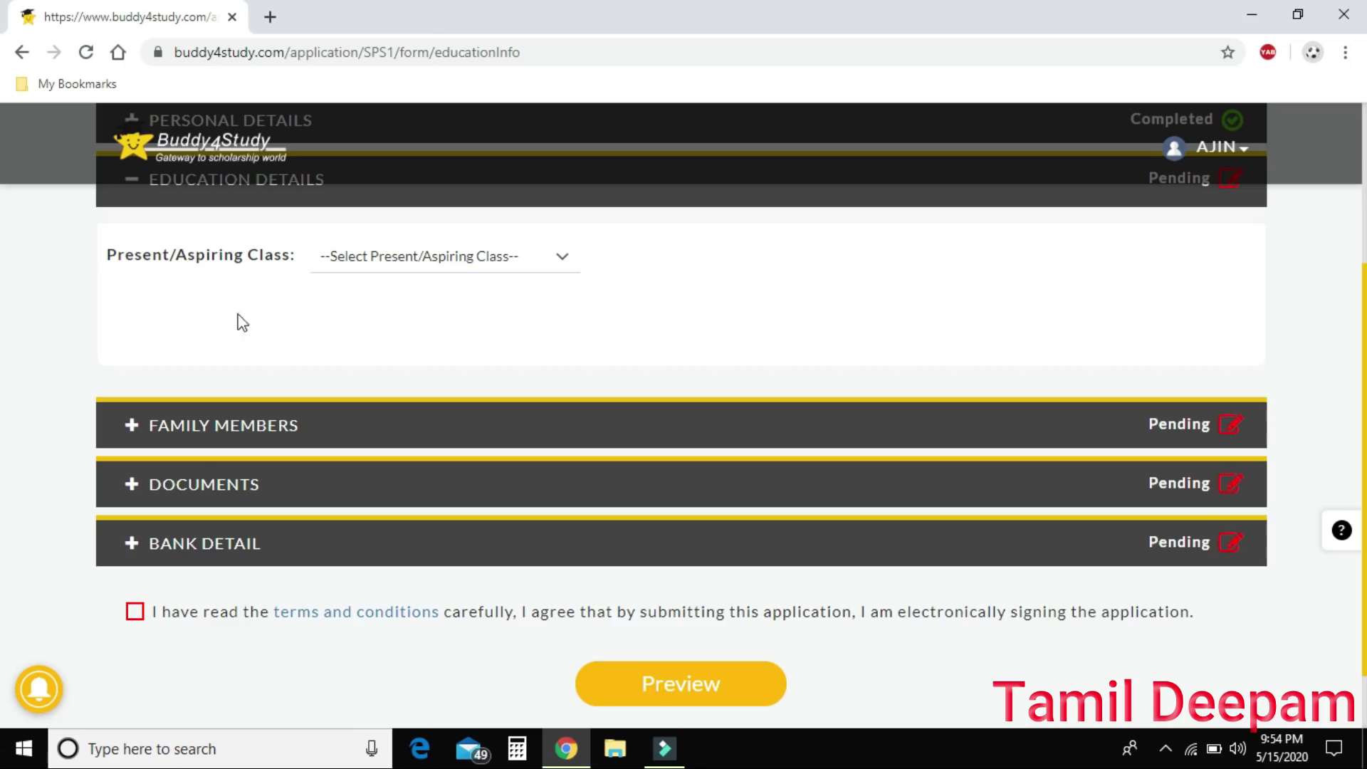
{"action": "left_click", "coordinate": [131, 428]}
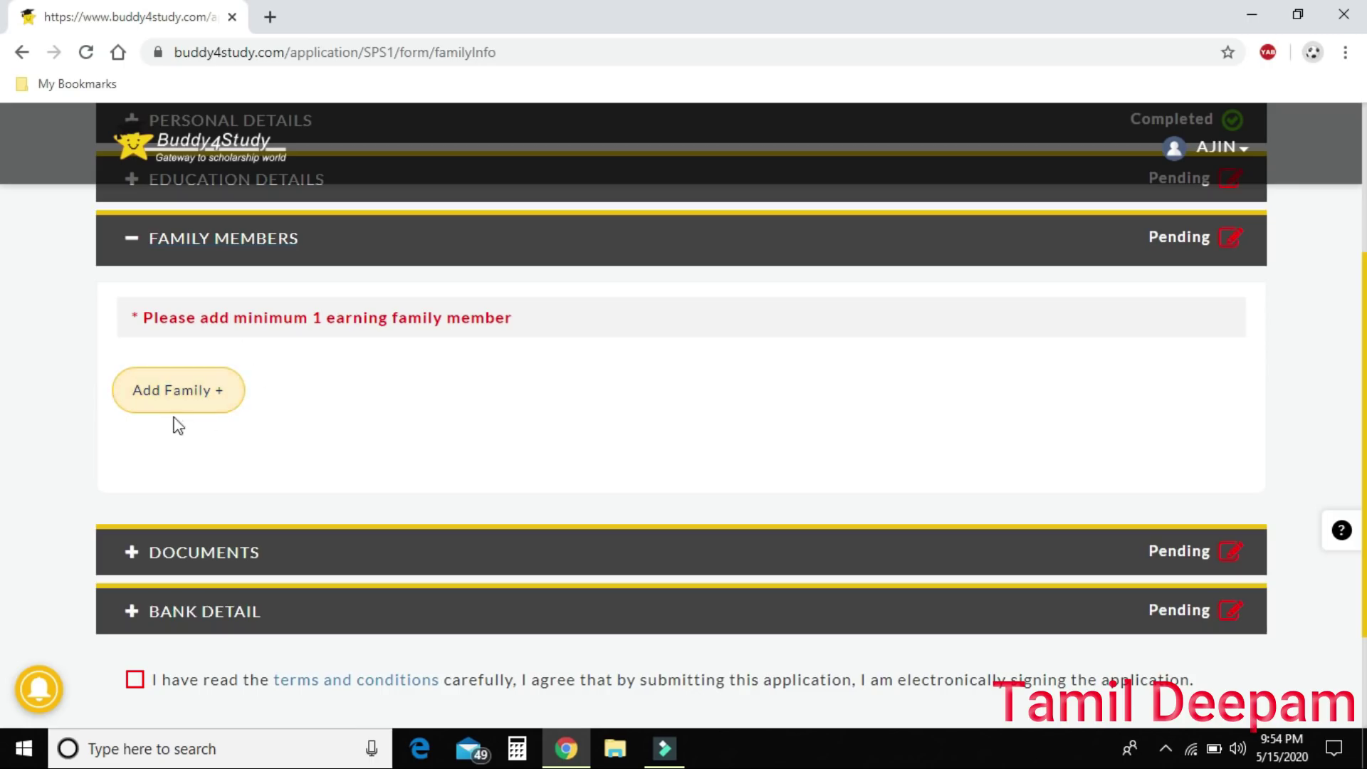
Add a family member with autofilled name and mobile and annual income 500000.
{"action": "left_click", "coordinate": [199, 386]}
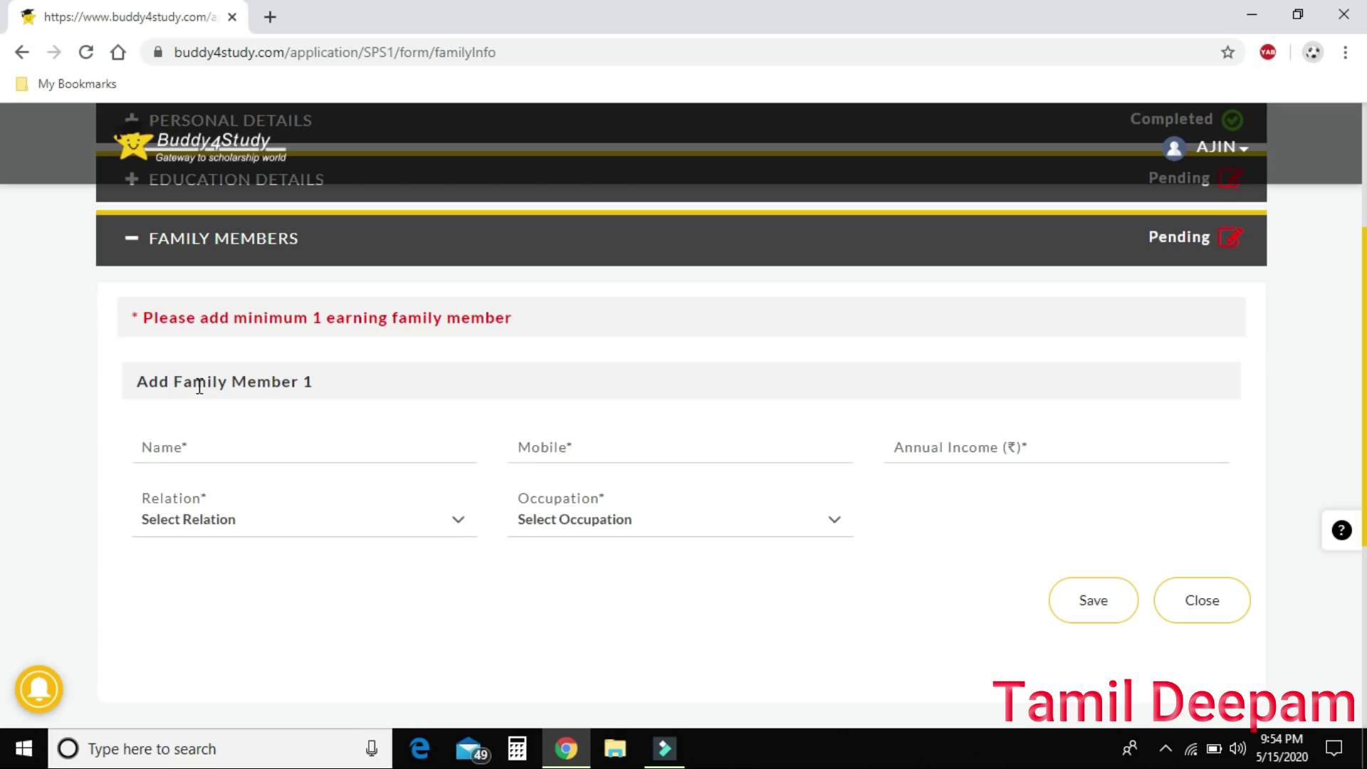
{"action": "left_click", "coordinate": [222, 456]}
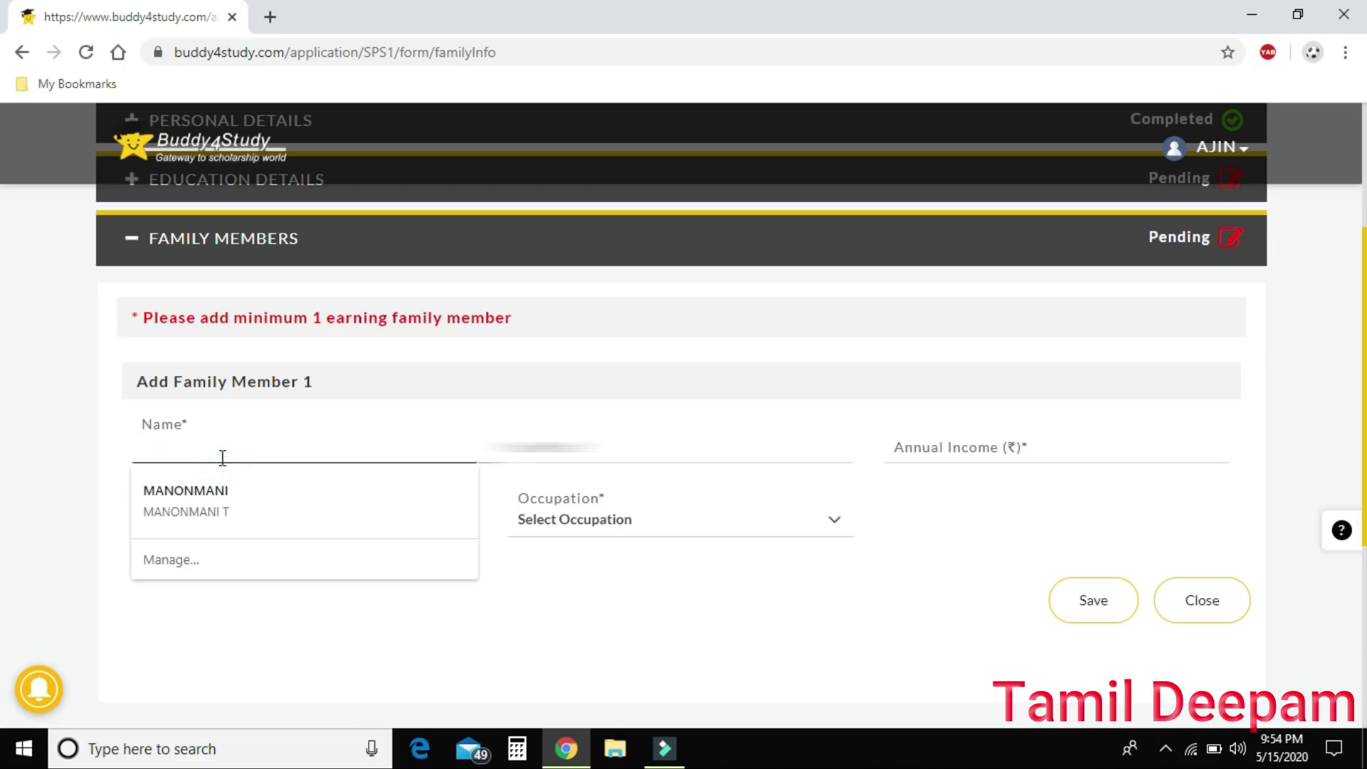
{"action": "left_click", "coordinate": [221, 481]}
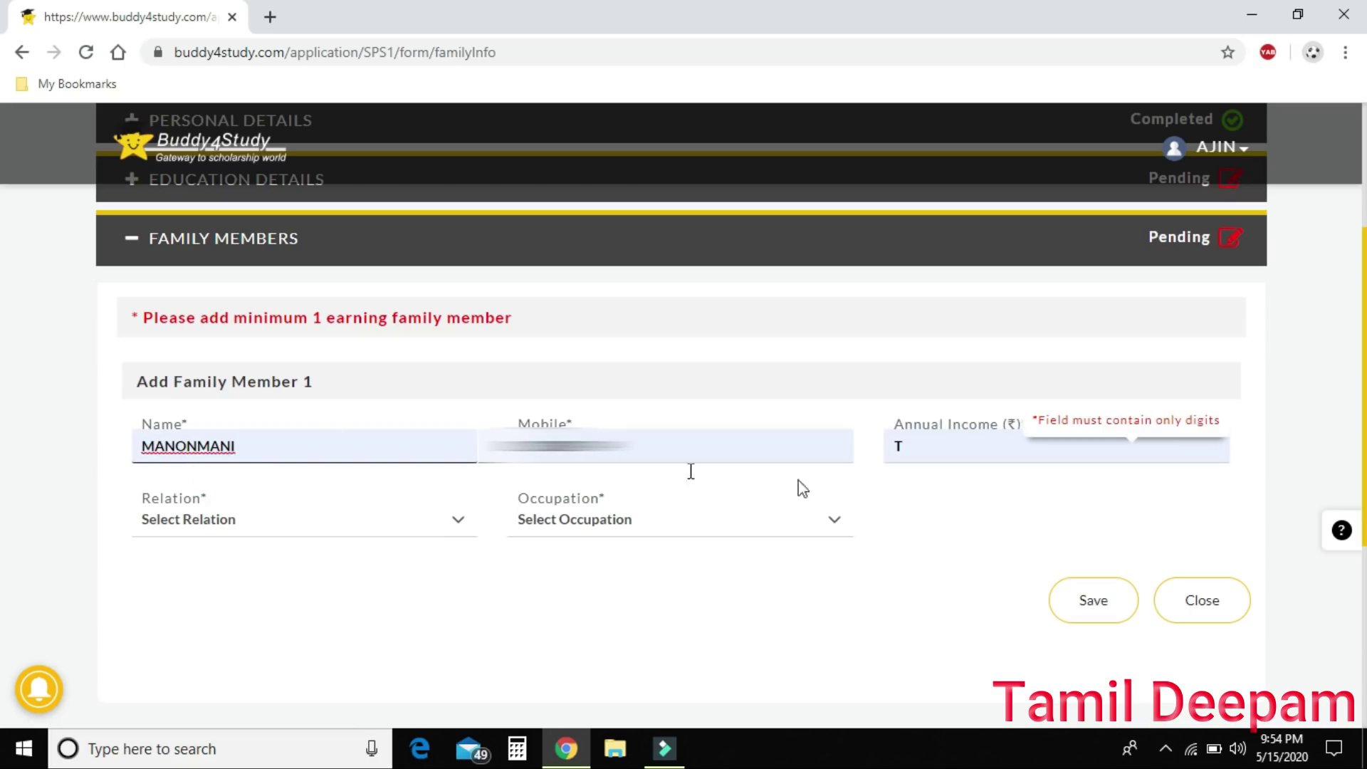
{"action": "left_click", "coordinate": [950, 454]}
{"action": "key", "text": "BackSpace"}
{"action": "type", "text": "500000"}
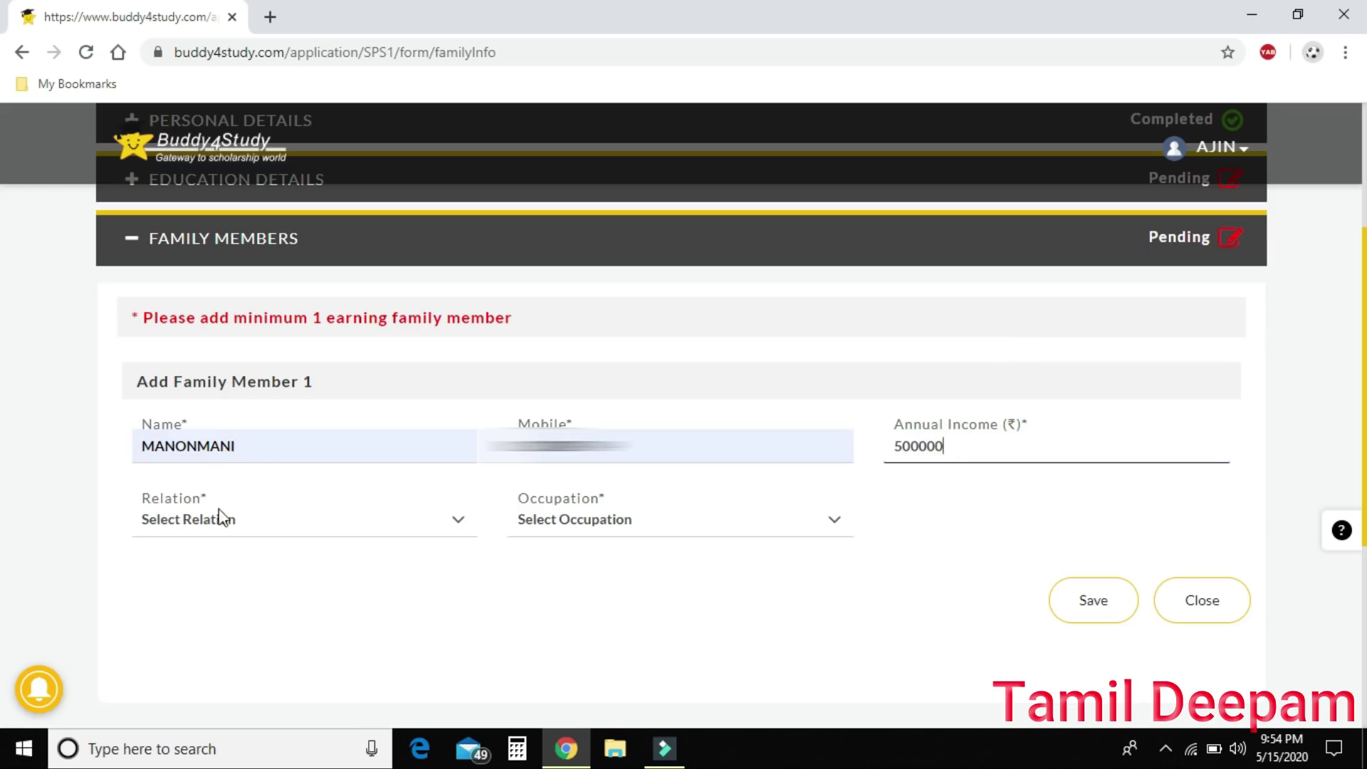
Set the family member's relation to Father and occupation to Farmer.
{"action": "left_click", "coordinate": [239, 520]}
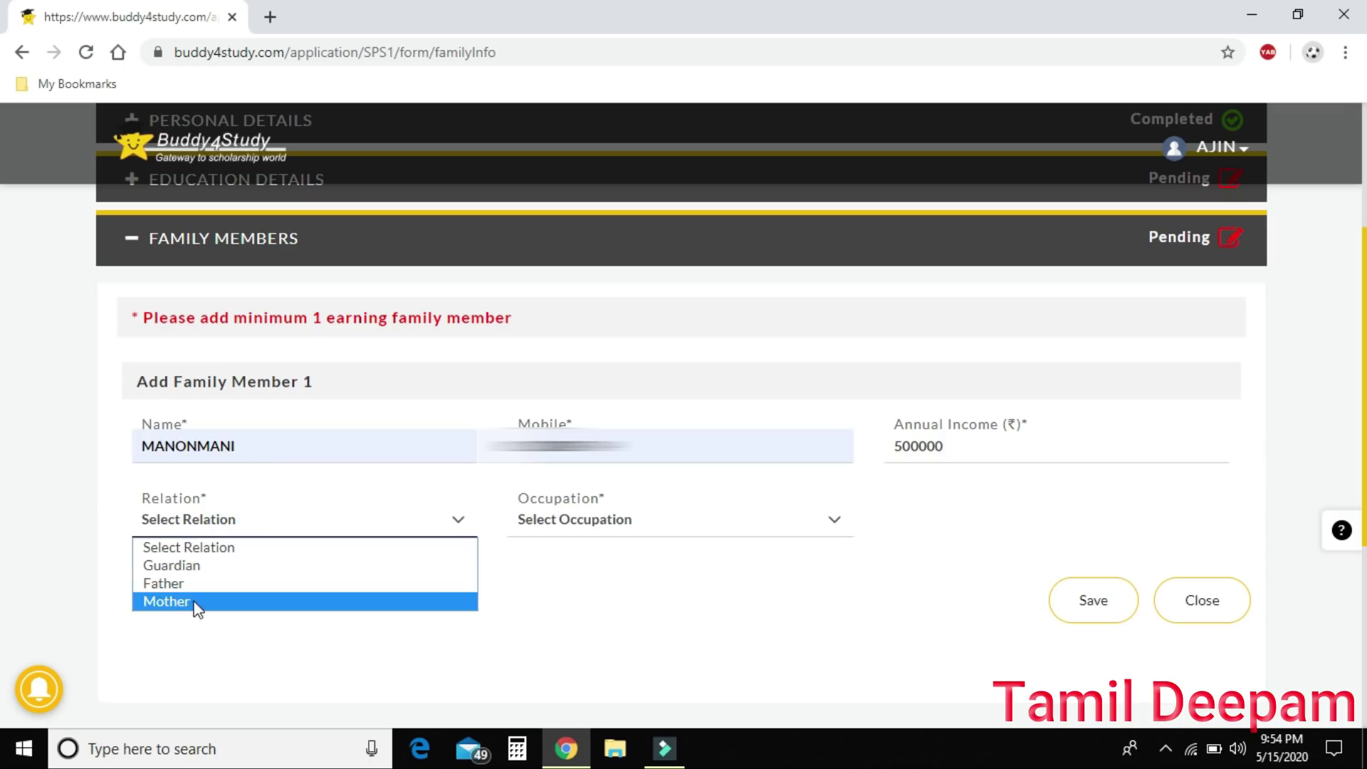
{"action": "left_click", "coordinate": [212, 585]}
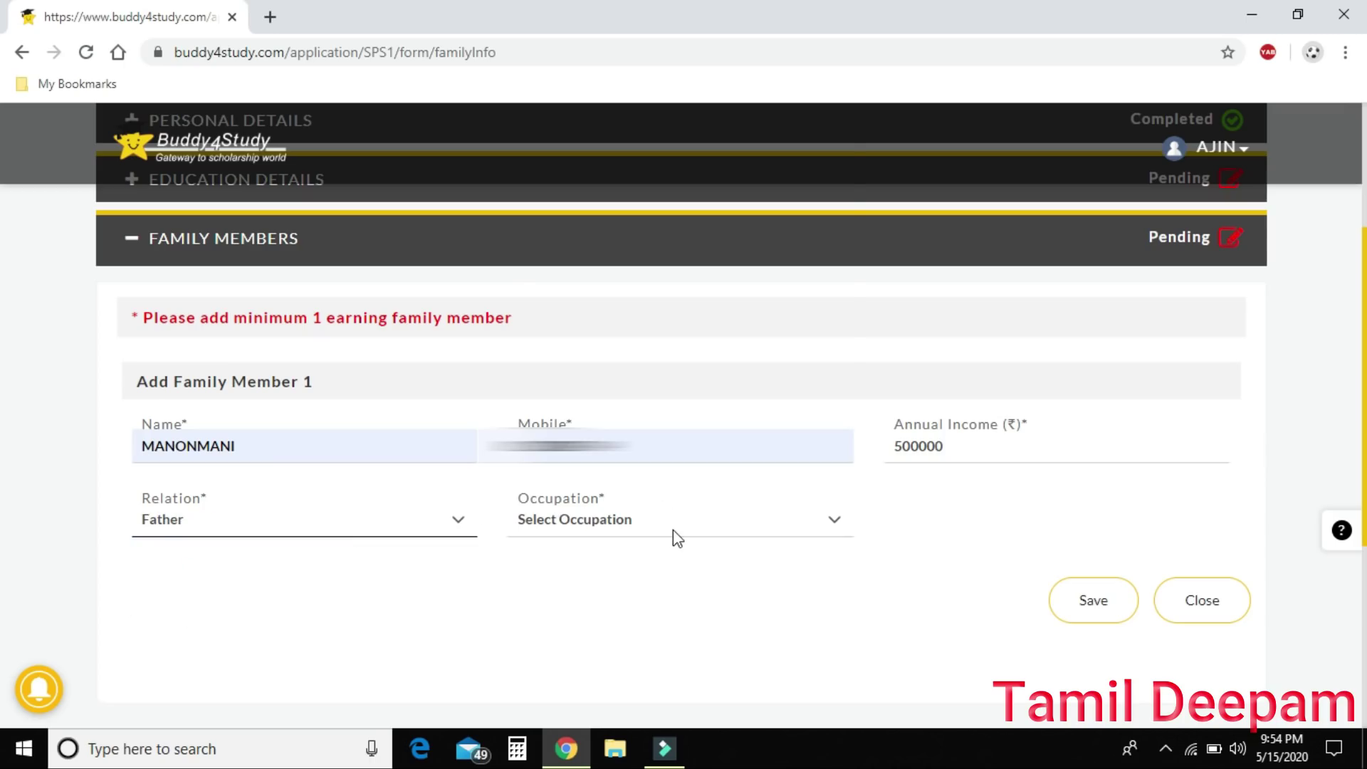
{"action": "left_click", "coordinate": [672, 530]}
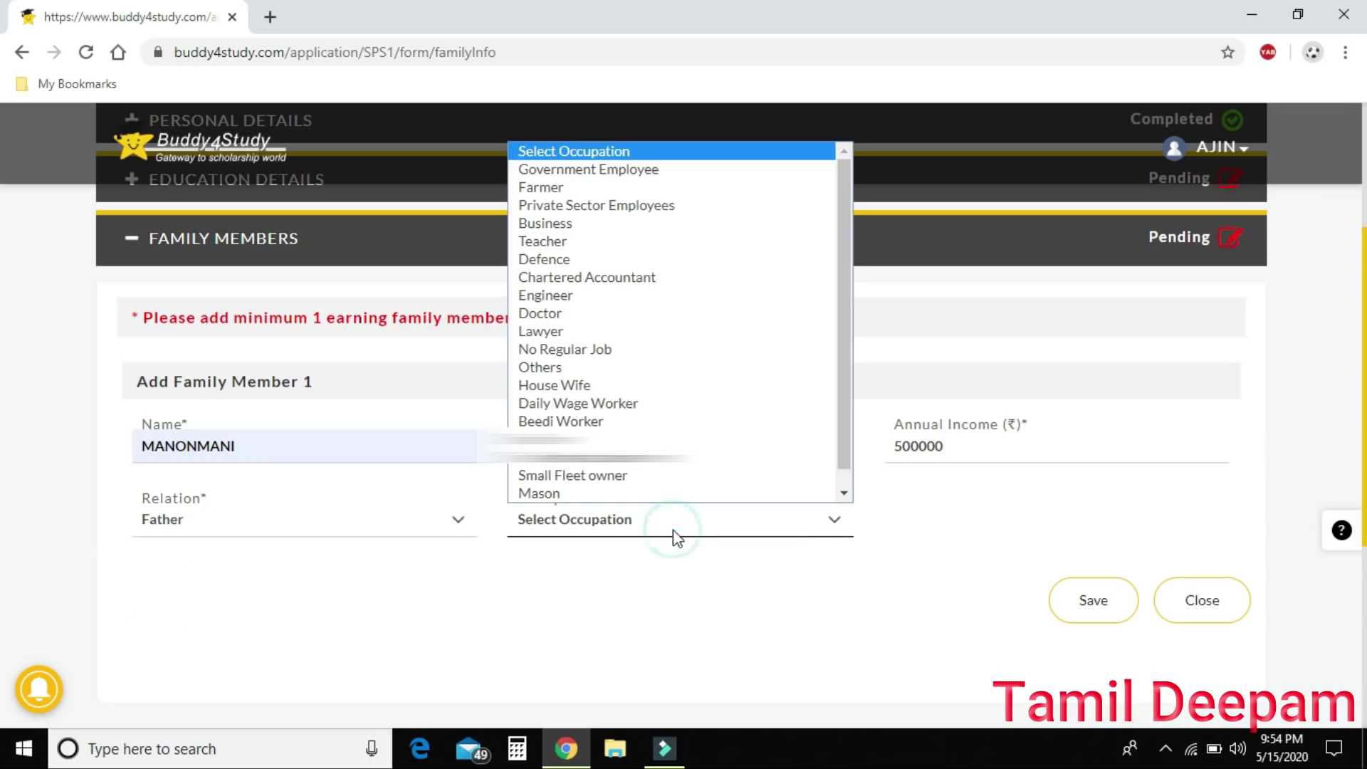
{"action": "left_click", "coordinate": [629, 190]}
{"action": "left_click", "coordinate": [763, 592]}
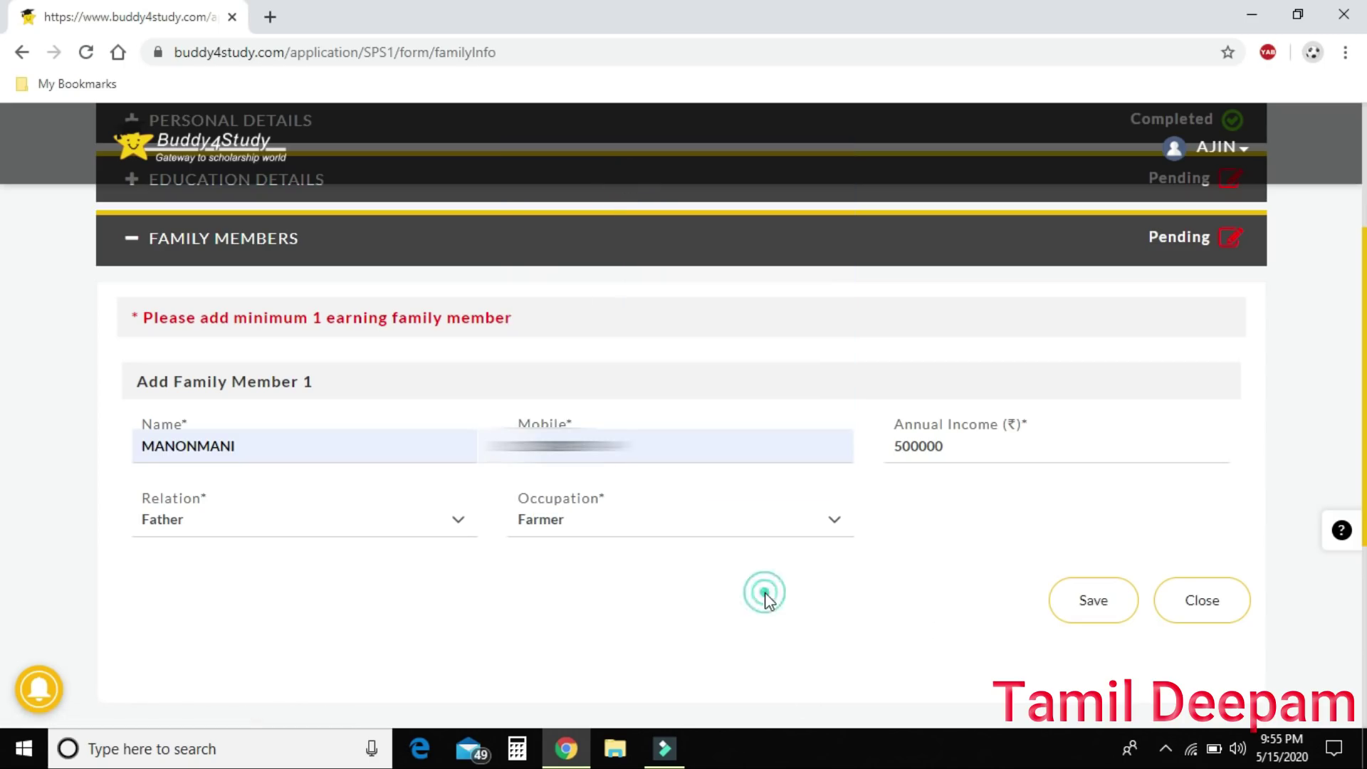
{"action": "scroll", "coordinate": [765, 598], "scroll_direction": "down", "scroll_amount": 2}
{"action": "scroll", "coordinate": [765, 602], "scroll_direction": "down", "scroll_amount": 1}
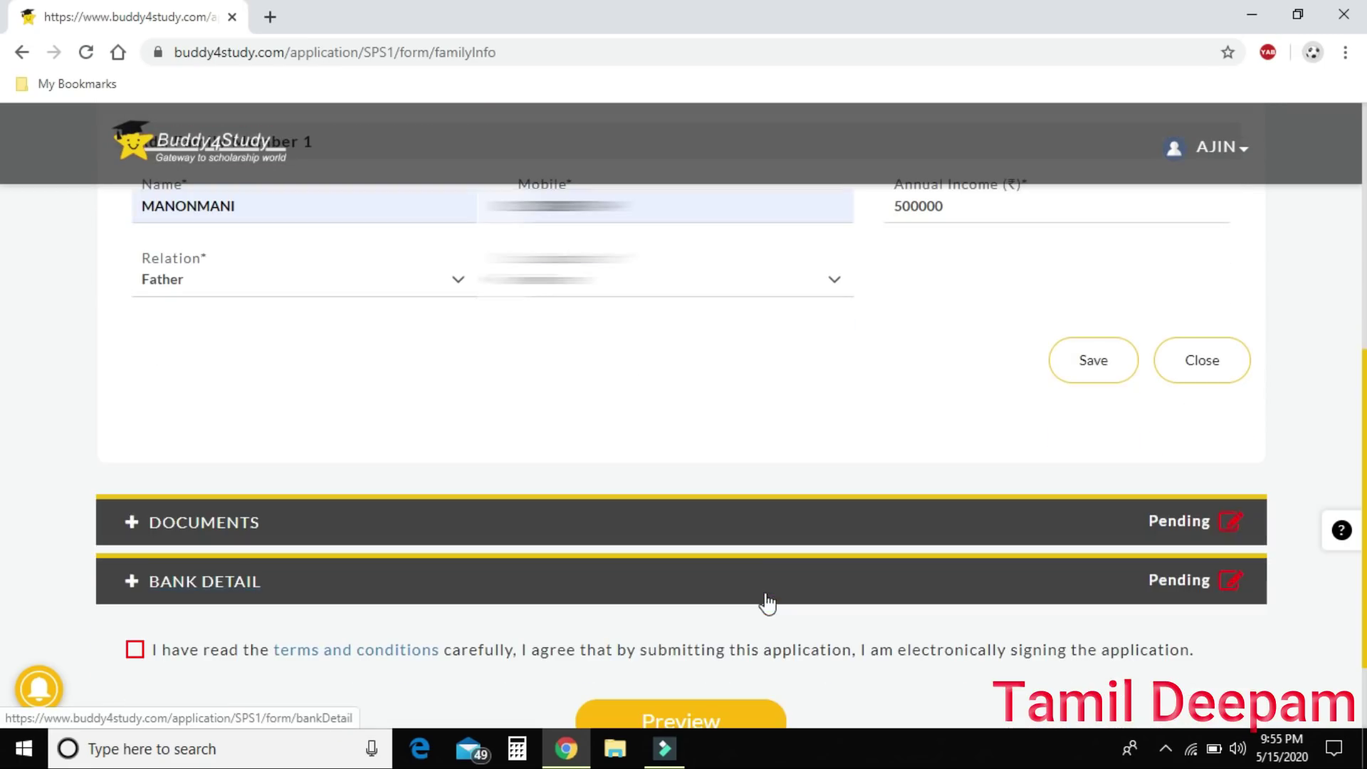
Try expanding Documents, dismiss the education-details warning, and reopen the present/aspiring class choices.
{"action": "left_click", "coordinate": [131, 524]}
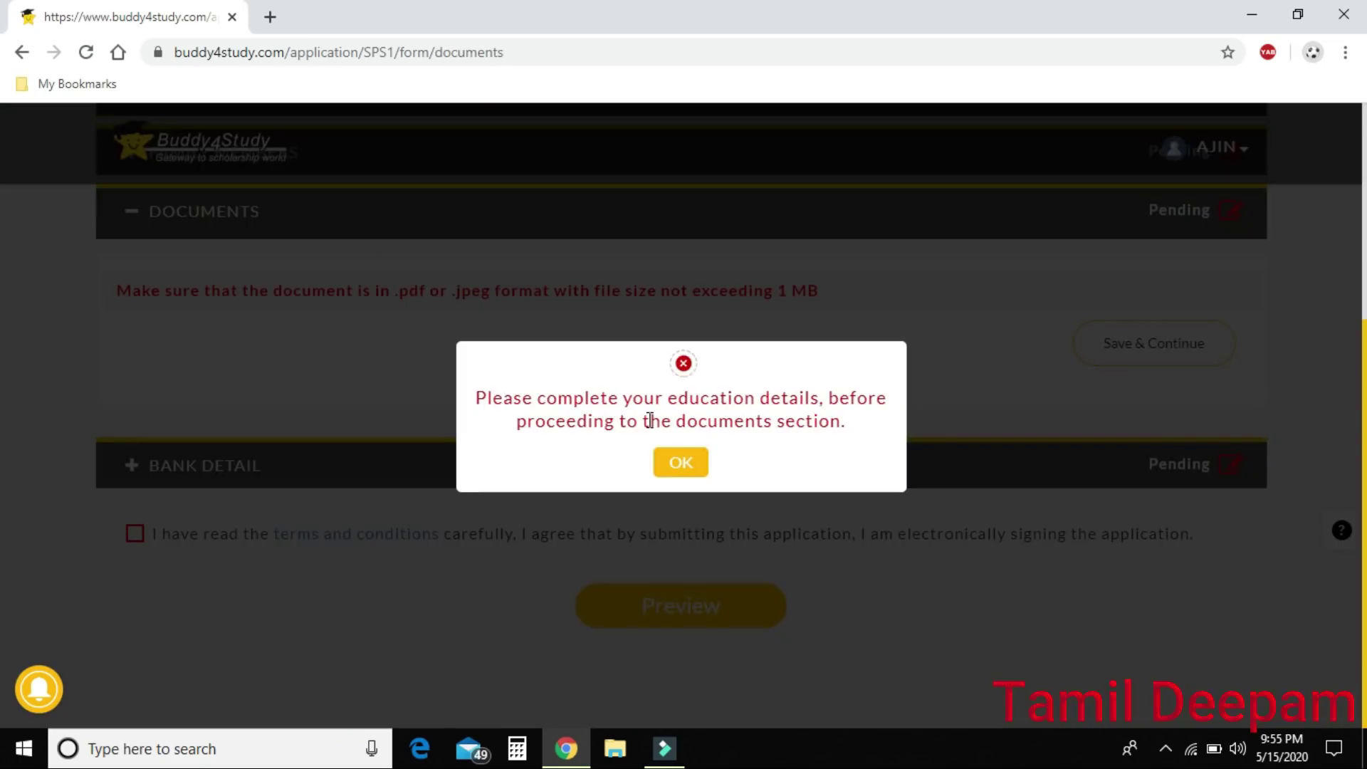
{"action": "left_click", "coordinate": [697, 467]}
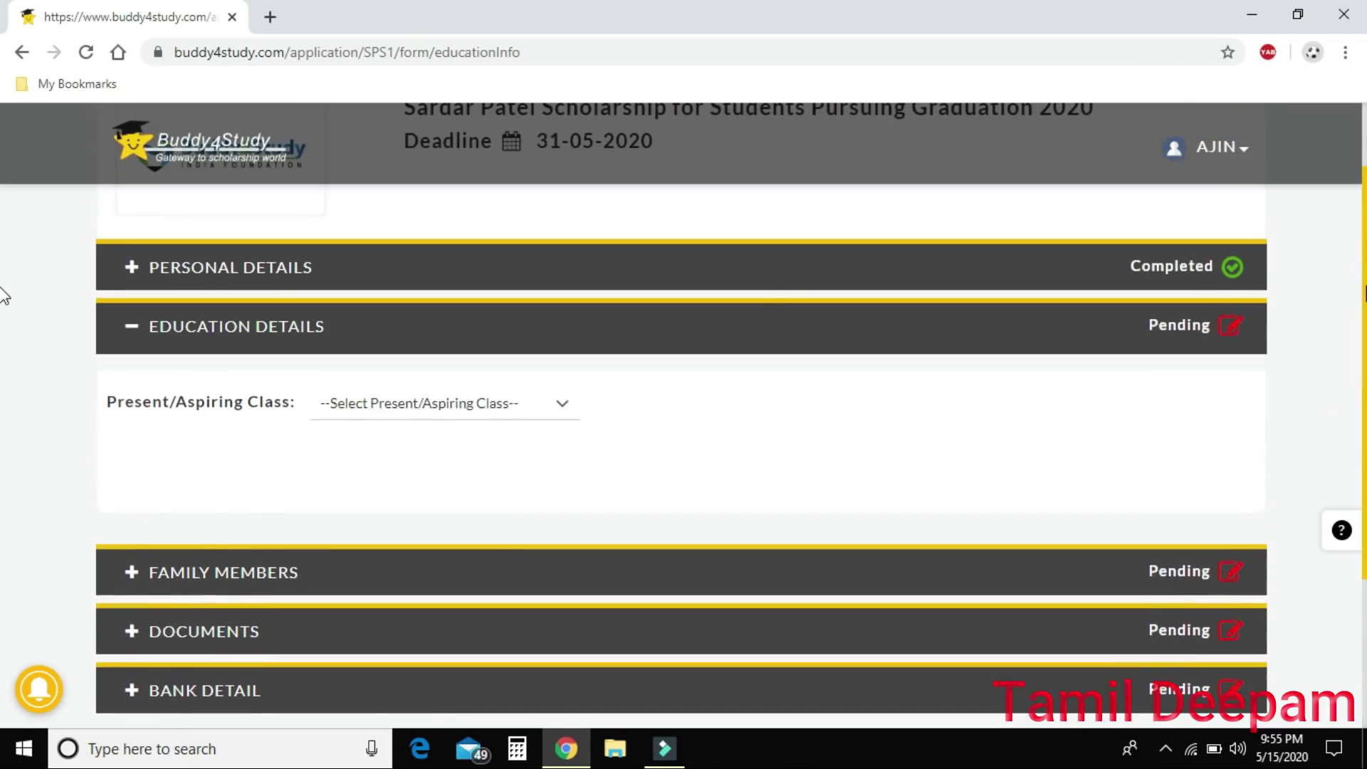
{"action": "left_click", "coordinate": [523, 404]}
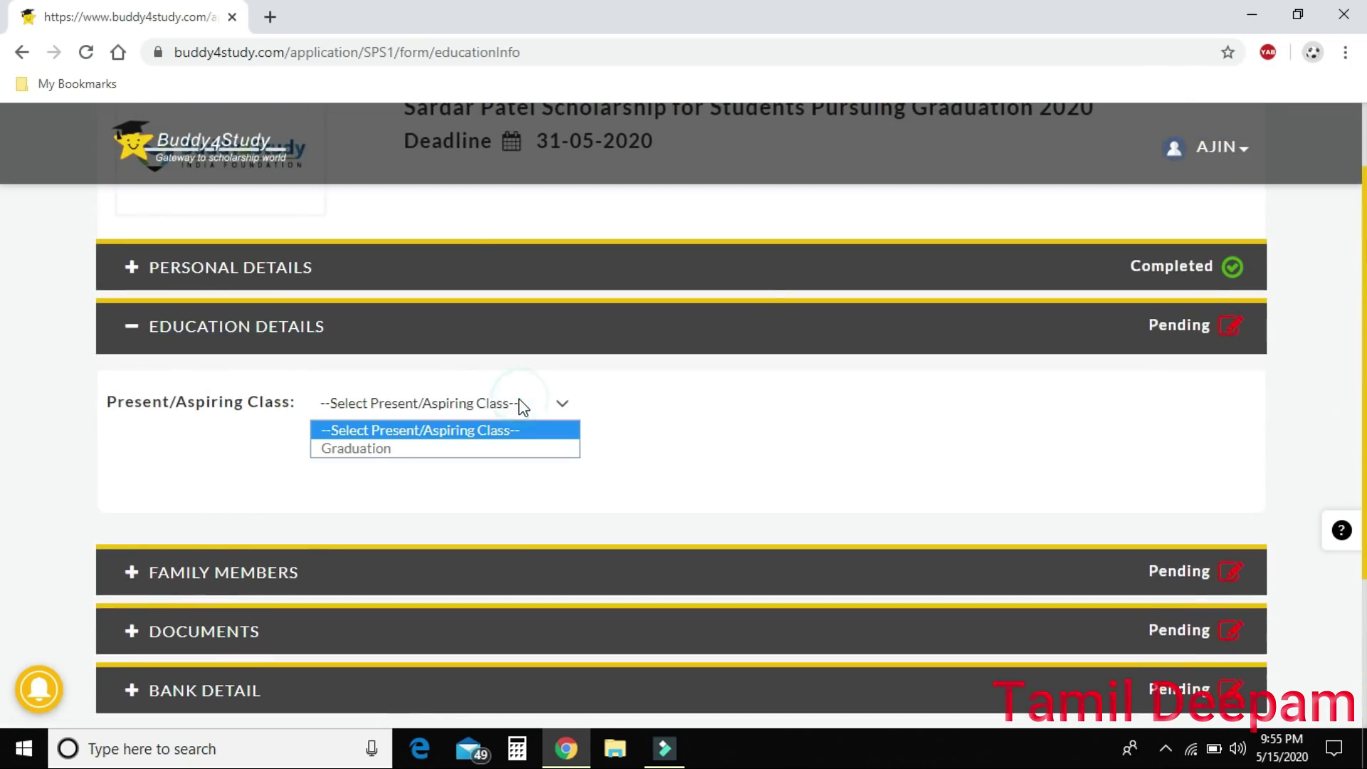
{"action": "left_click", "coordinate": [363, 450]}
{"action": "left_click", "coordinate": [599, 454]}
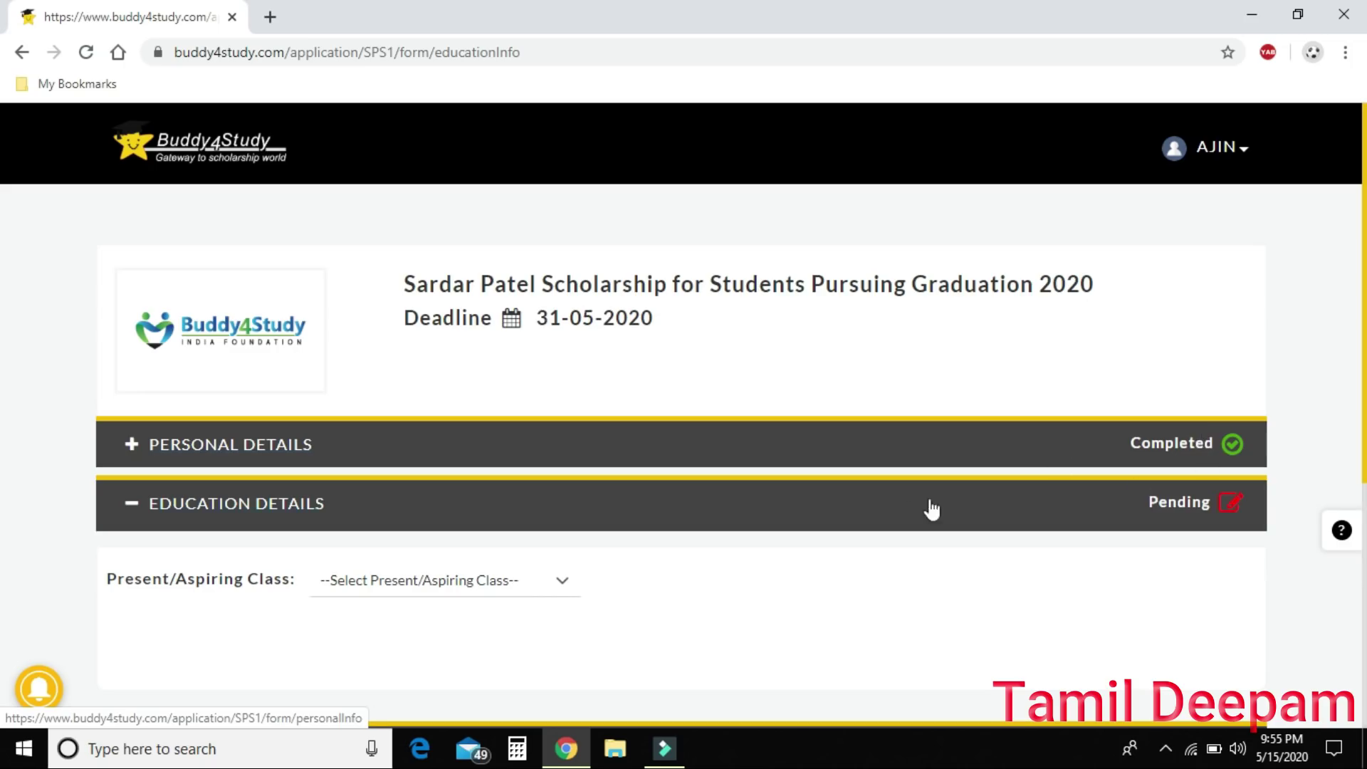
{"action": "left_click", "coordinate": [545, 568]}
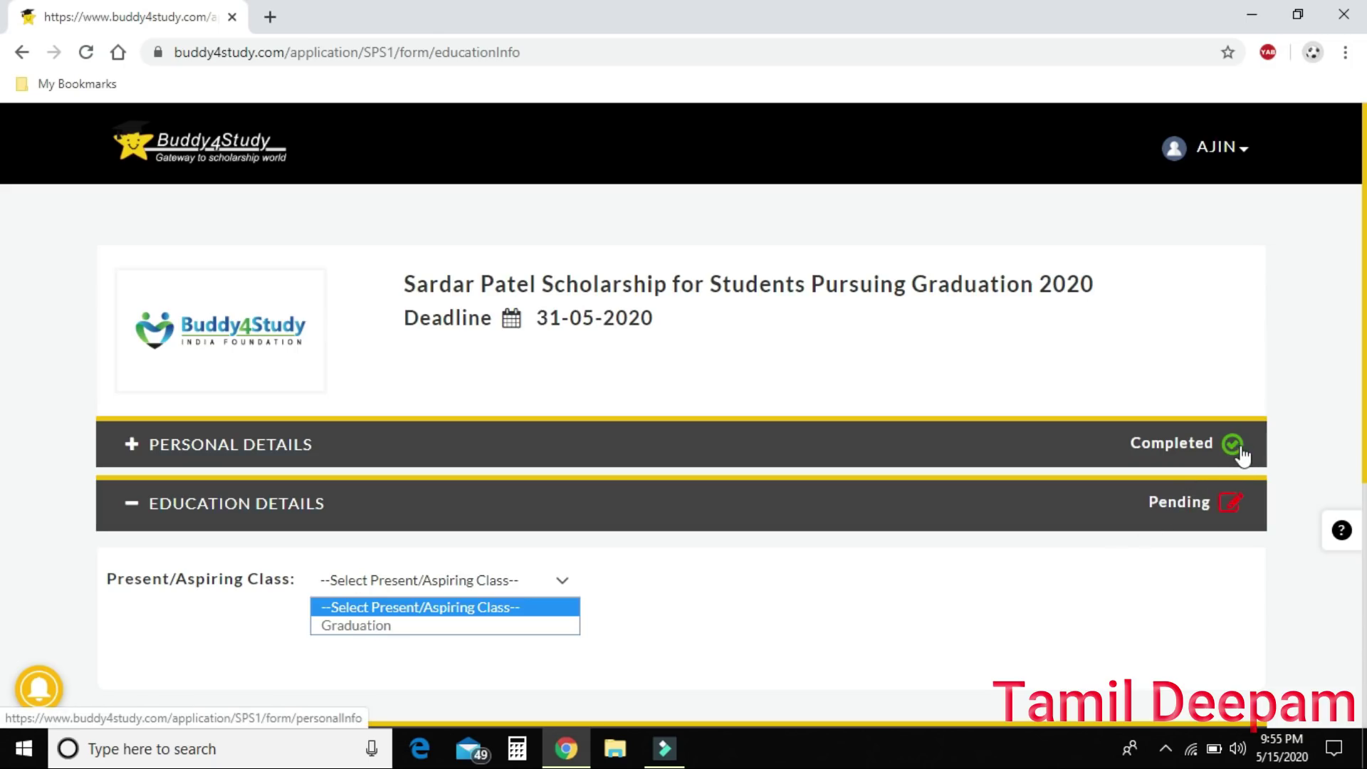
{"action": "left_click", "coordinate": [2, 365]}
{"action": "scroll", "coordinate": [2, 365], "scroll_direction": "down", "scroll_amount": 6}
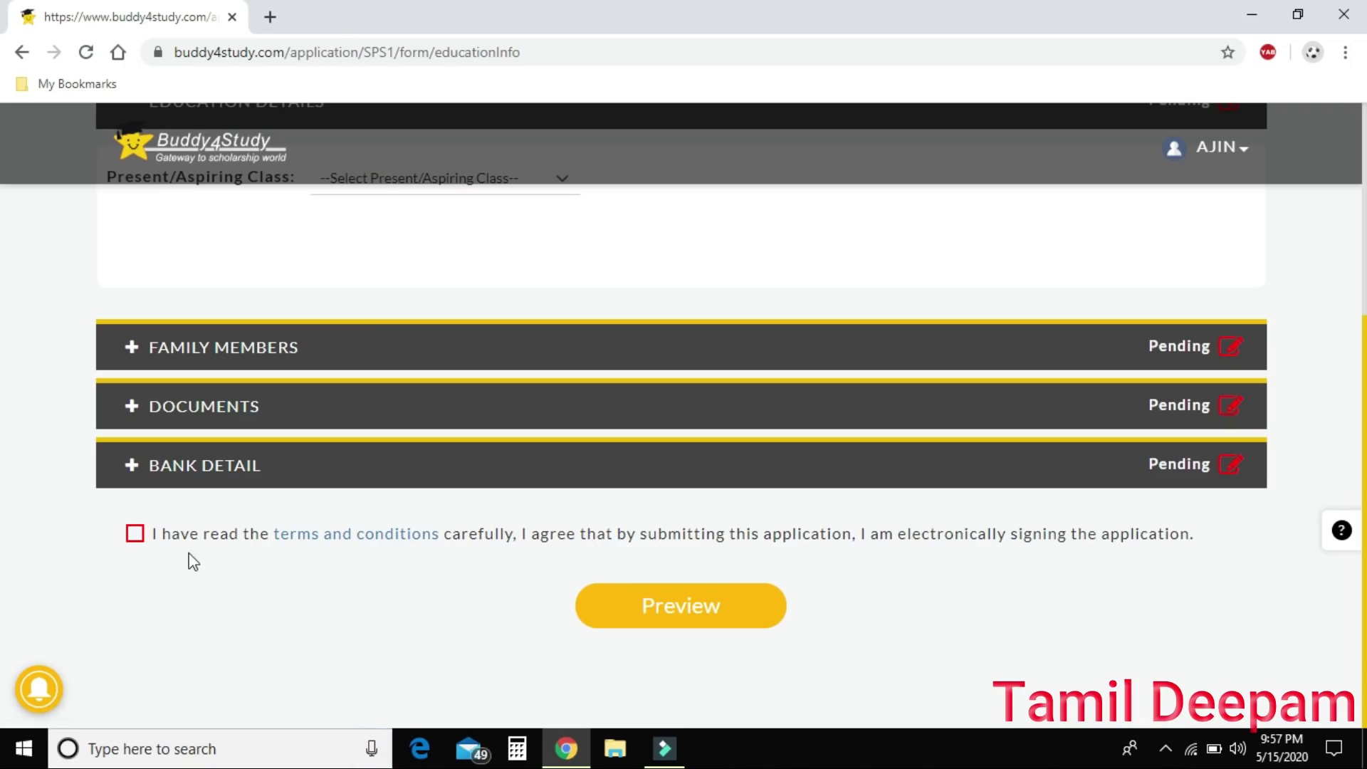
{"action": "left_click", "coordinate": [674, 600]}
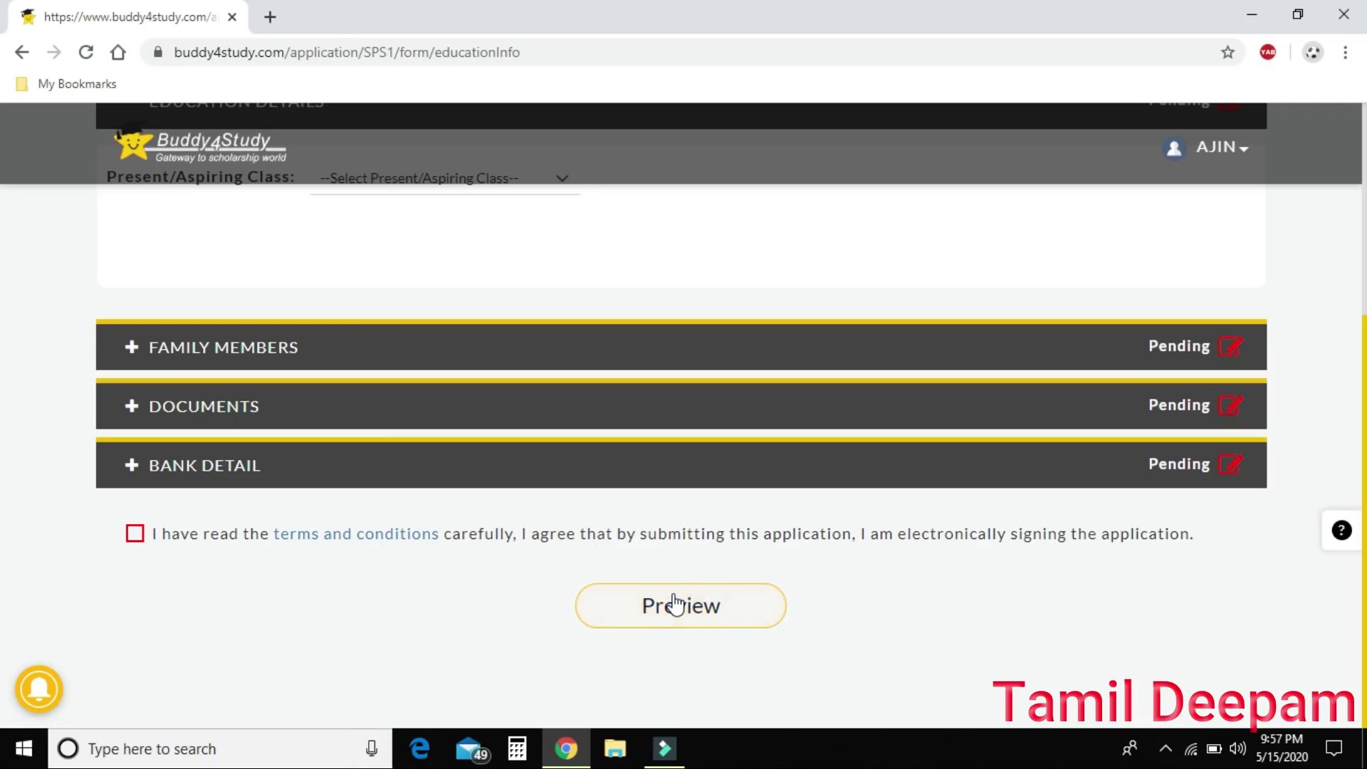